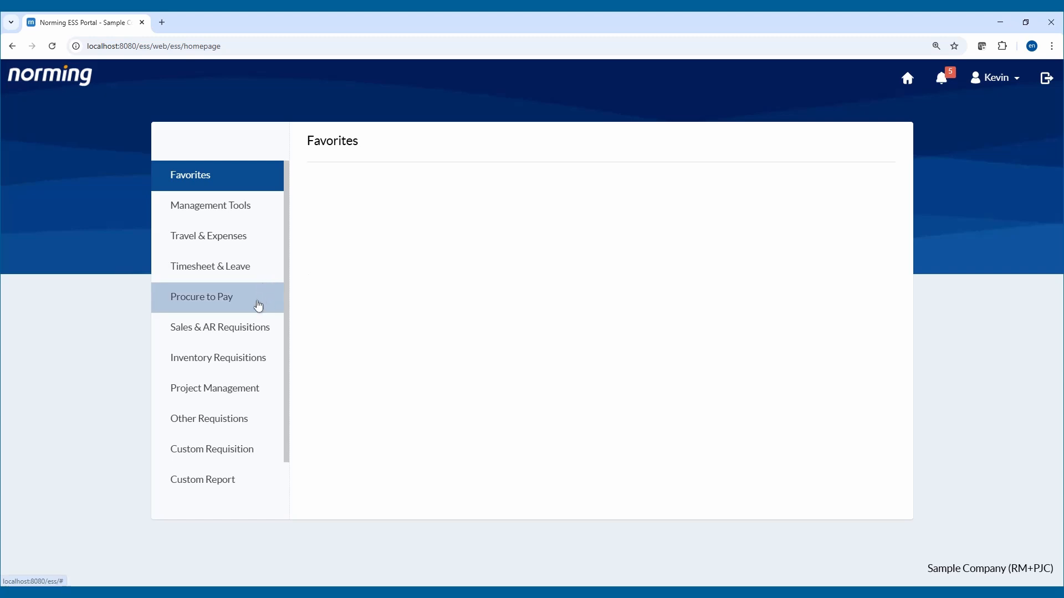
- Create a new Asset Request Form under custom requisitions with the description "Need a laptop for Asia conference"
click(230, 449)
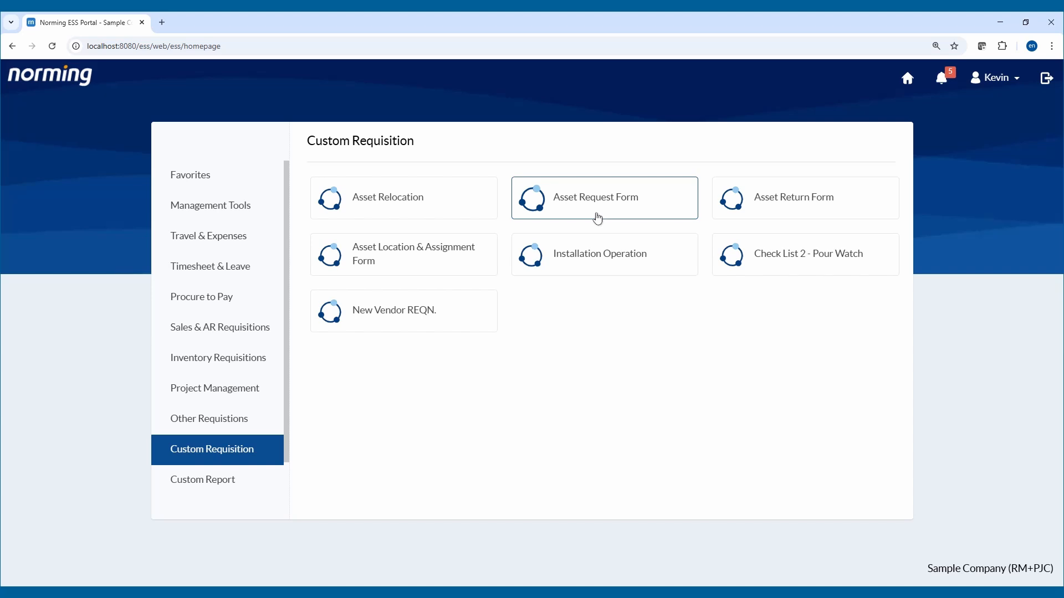
click(597, 218)
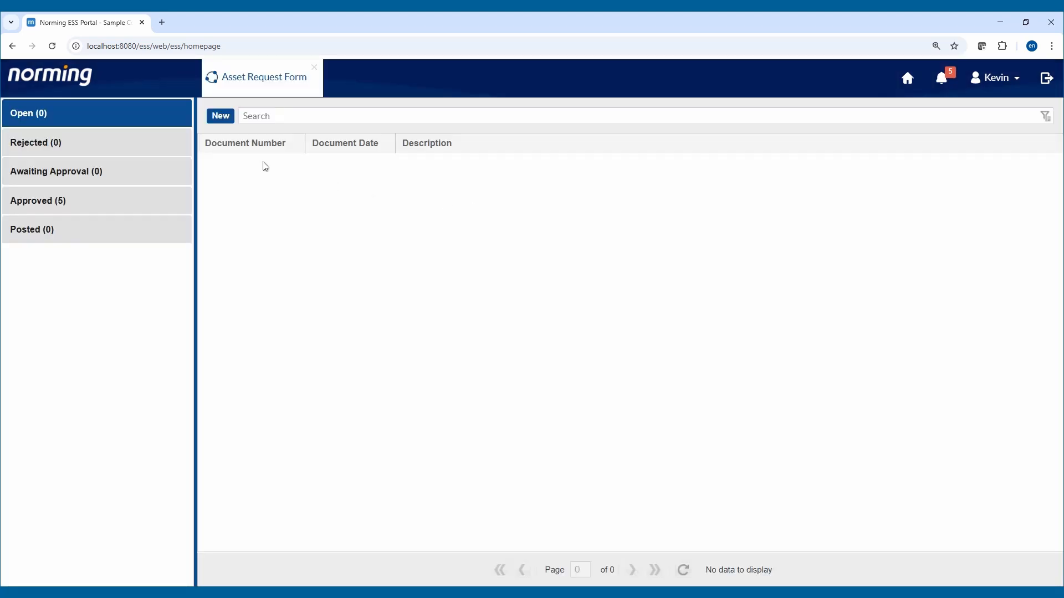
click(229, 118)
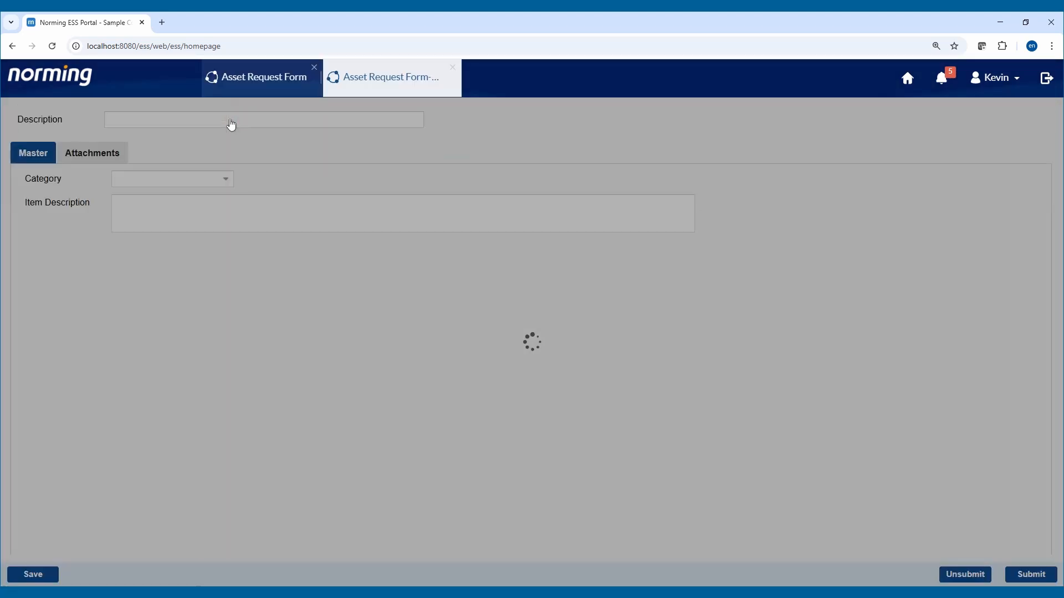
text(Need a)
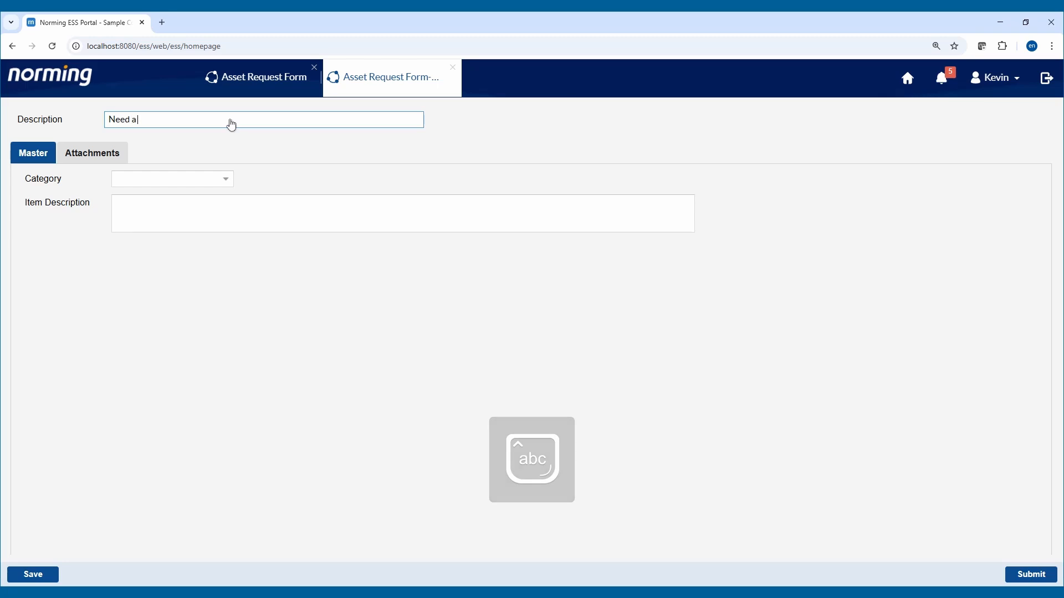
text( laptop for Asia conference)
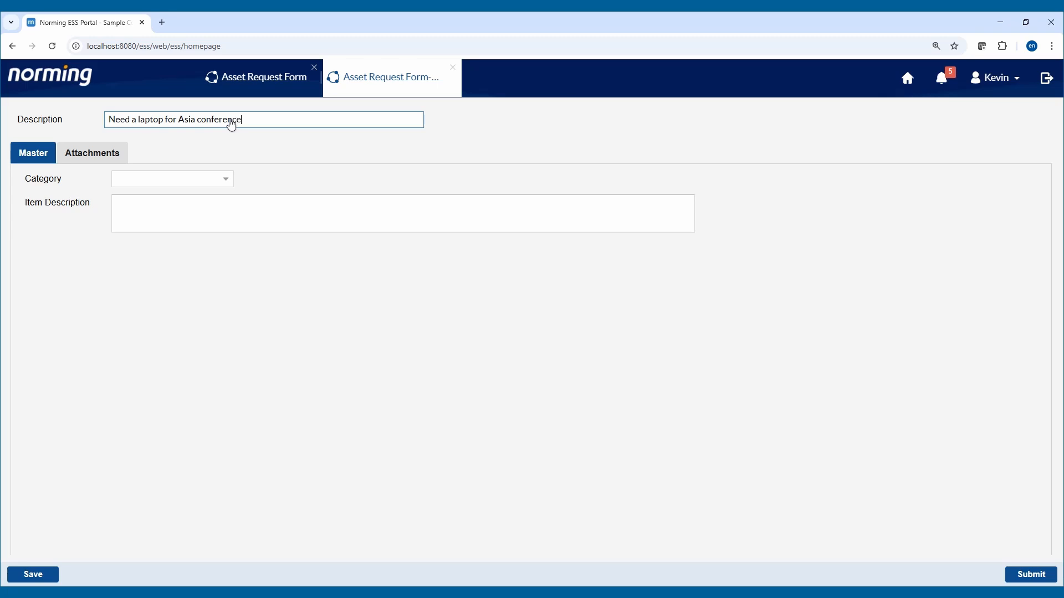
- Set the category to IT (computers and equipment), enter the item description "Lenovo laptop 1T HDD", and submit the request
click(226, 182)
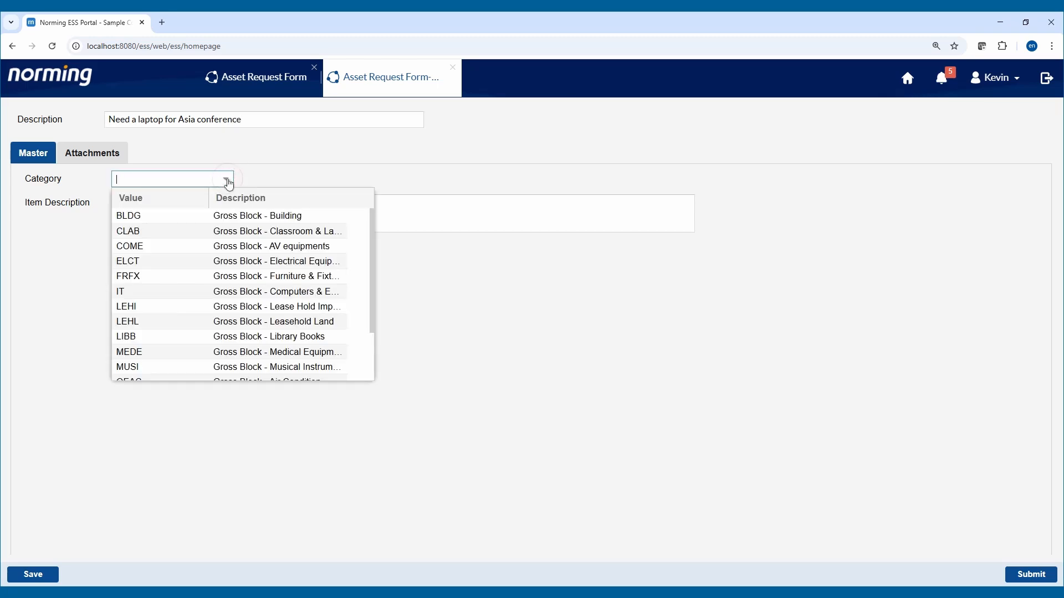
click(216, 292)
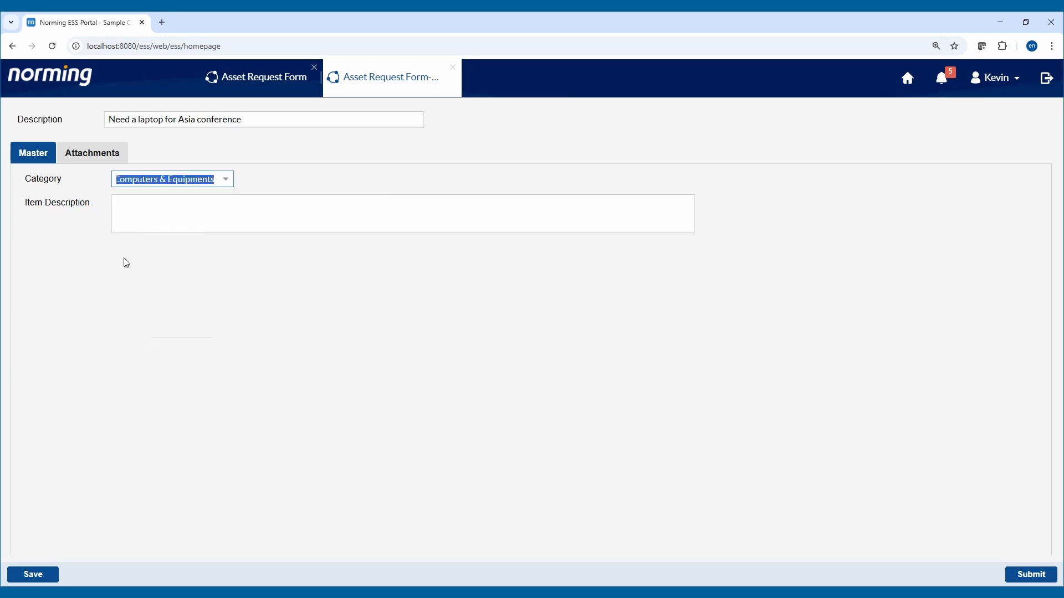
click(148, 216)
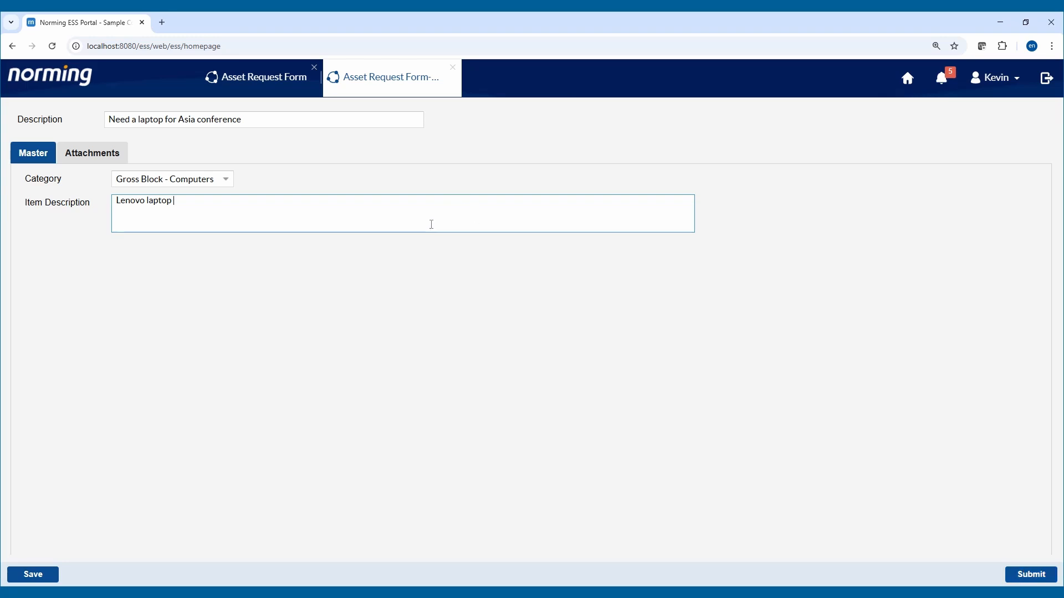
text(1T HDD)
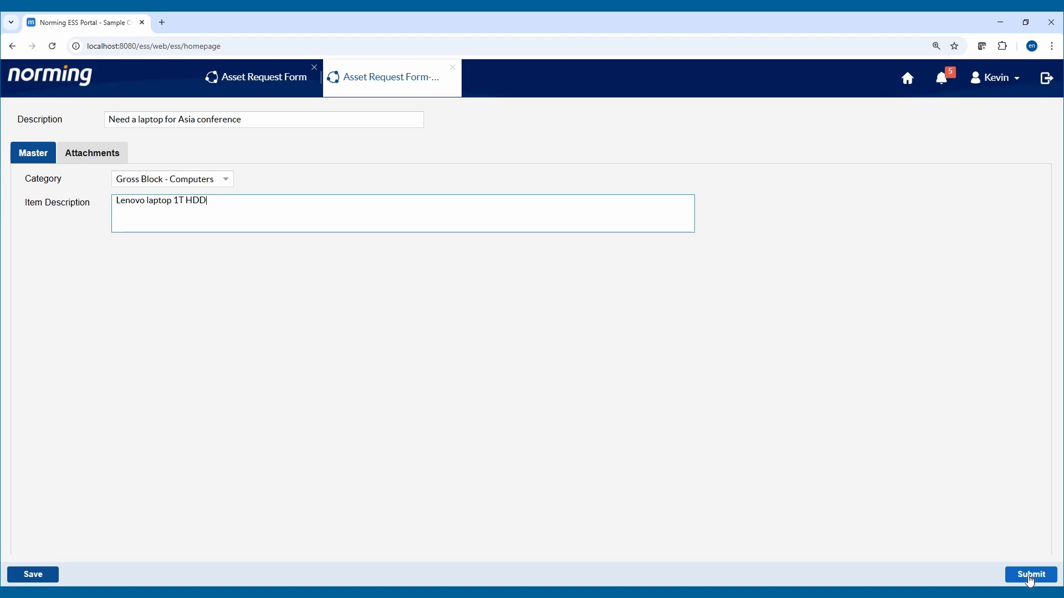
click(1030, 579)
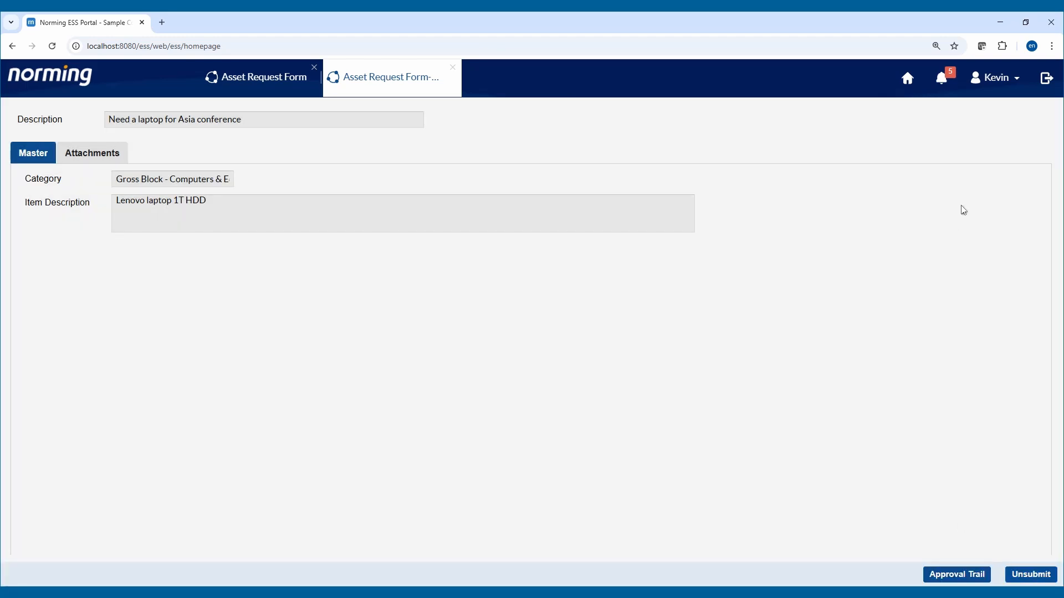
- Review the submitted request's approval trail and its full approval path
click(964, 572)
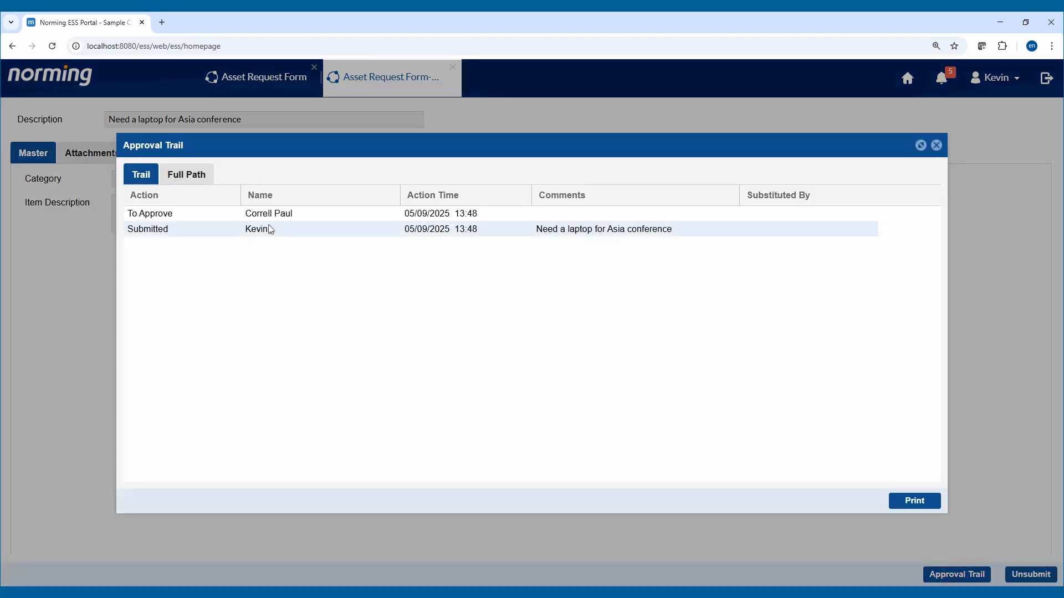
click(208, 185)
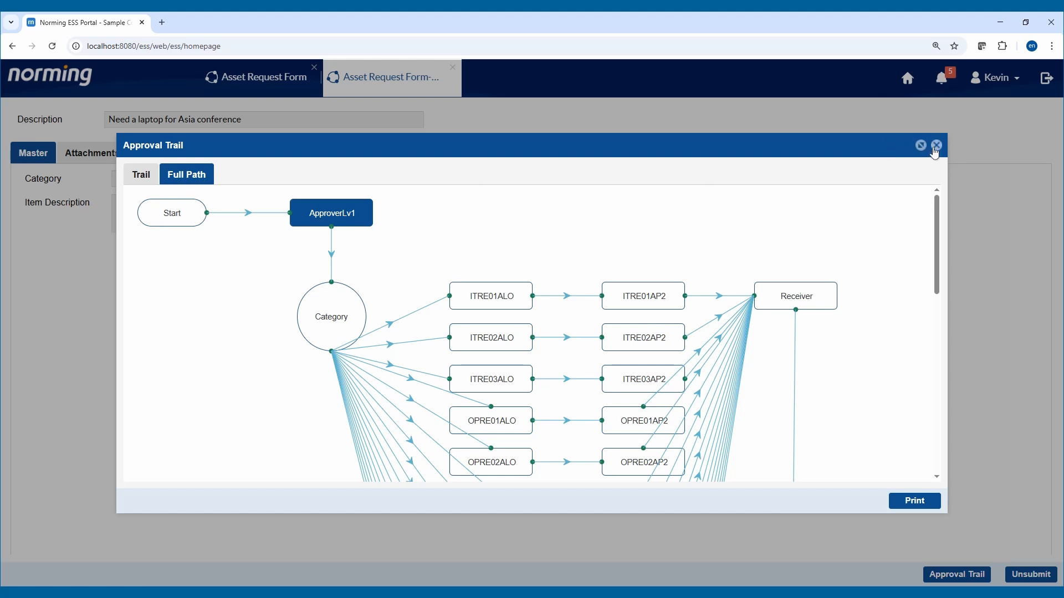
click(936, 146)
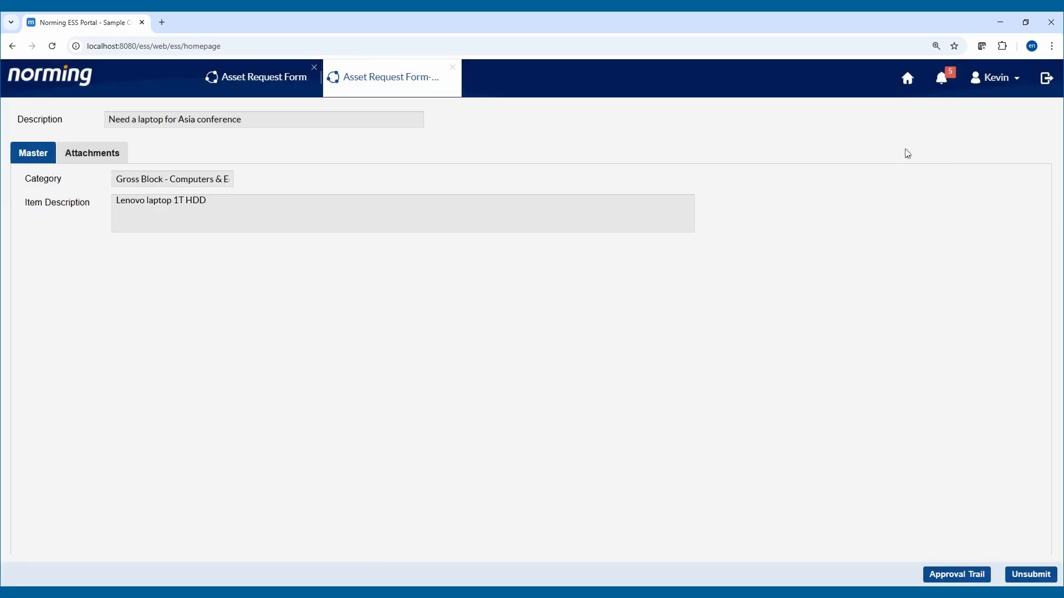
- Sign out of the requester's account and sign in with the user ID MANAGER
click(1046, 78)
click(497, 352)
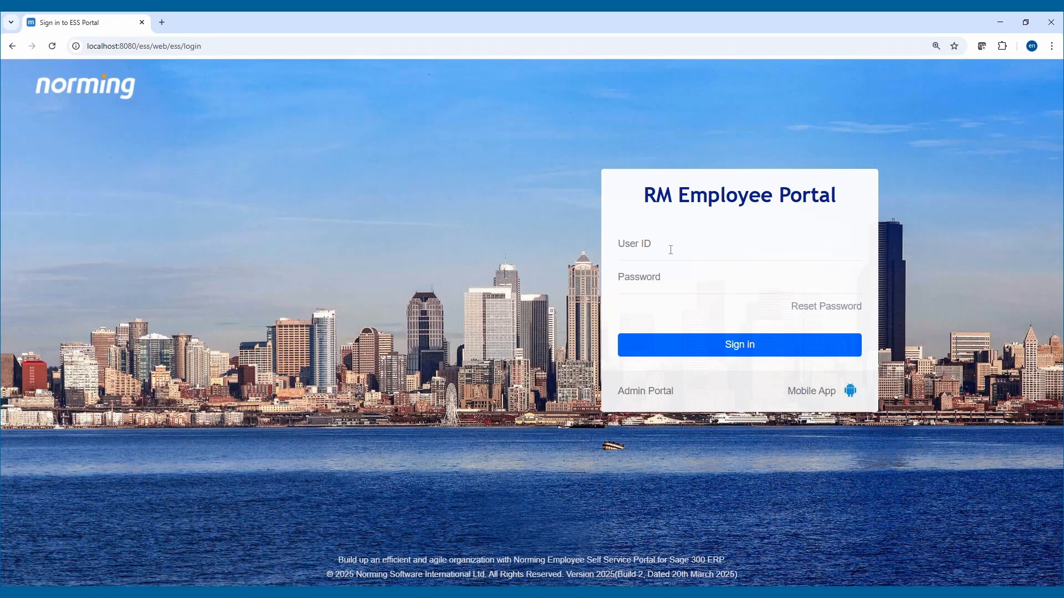
click(670, 250)
key(Caps_Lock)
text(MANAGER)
key(Return)
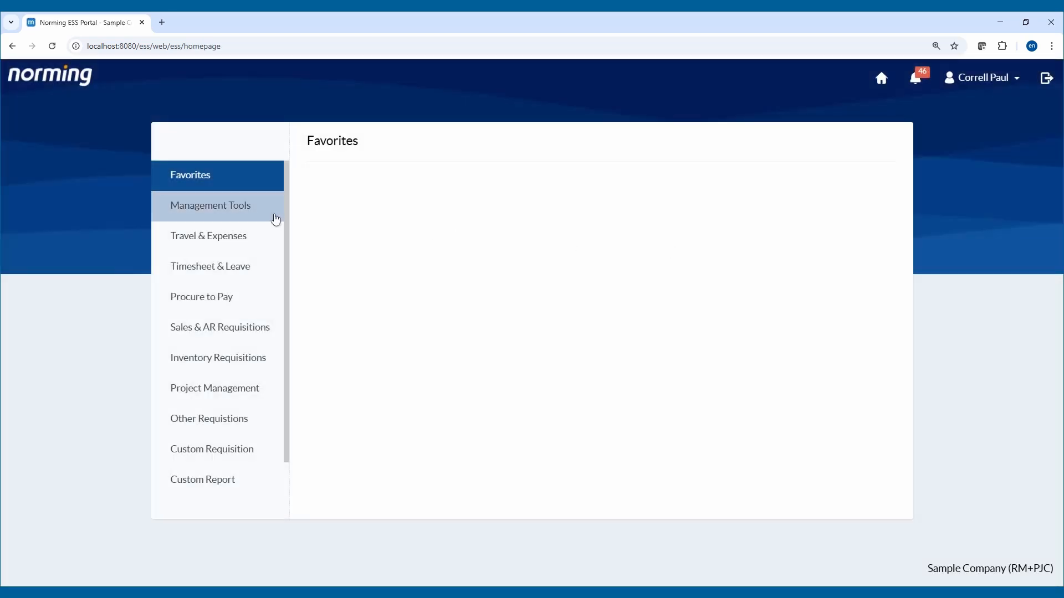
- Open the asset request awaiting approval in the To Approve List and approve it with a short comment
click(276, 220)
click(350, 214)
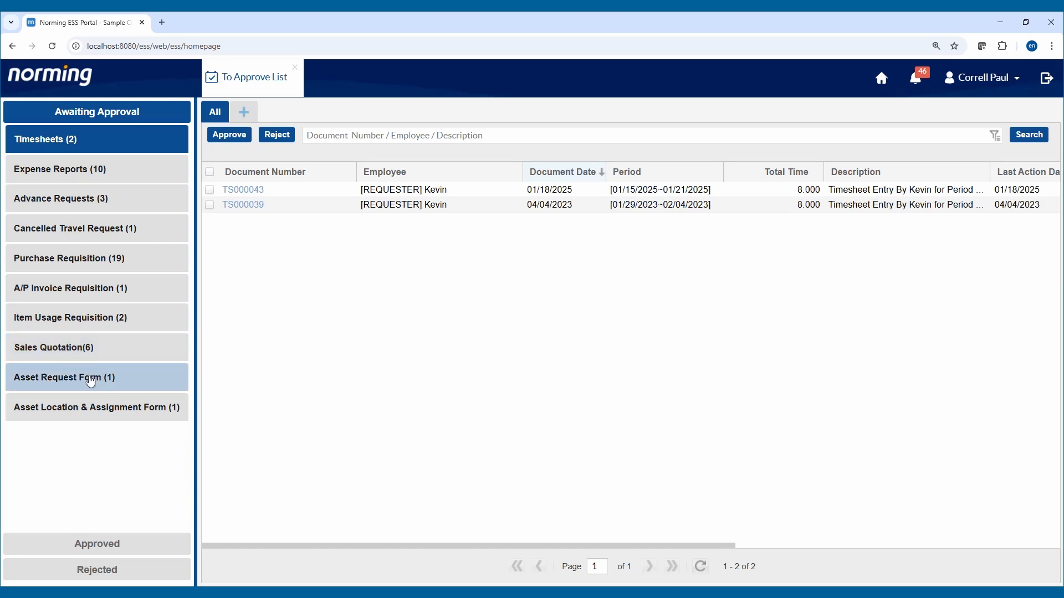
click(100, 376)
click(250, 192)
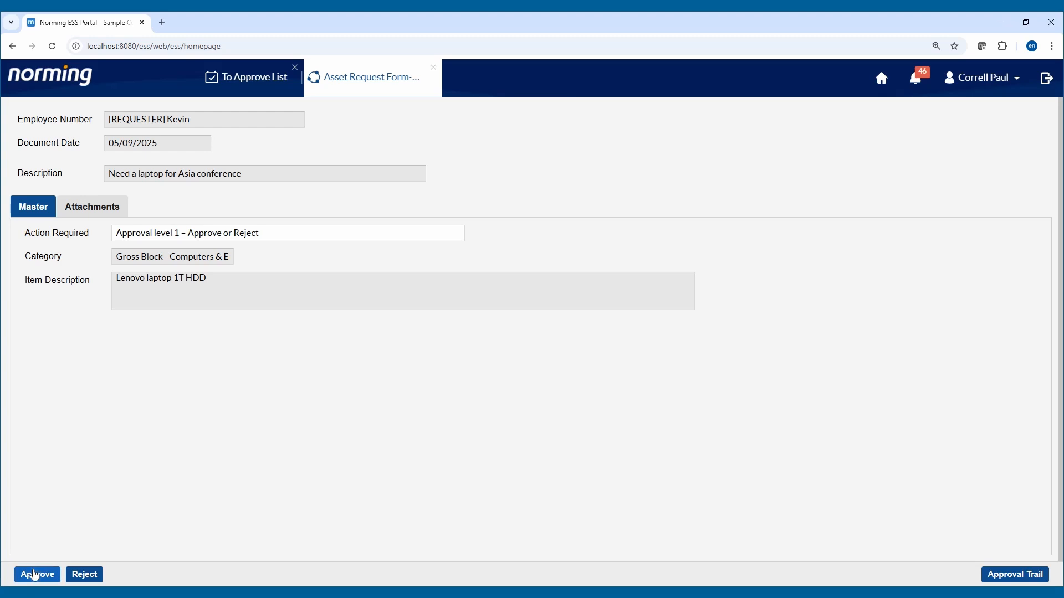
click(35, 576)
click(458, 344)
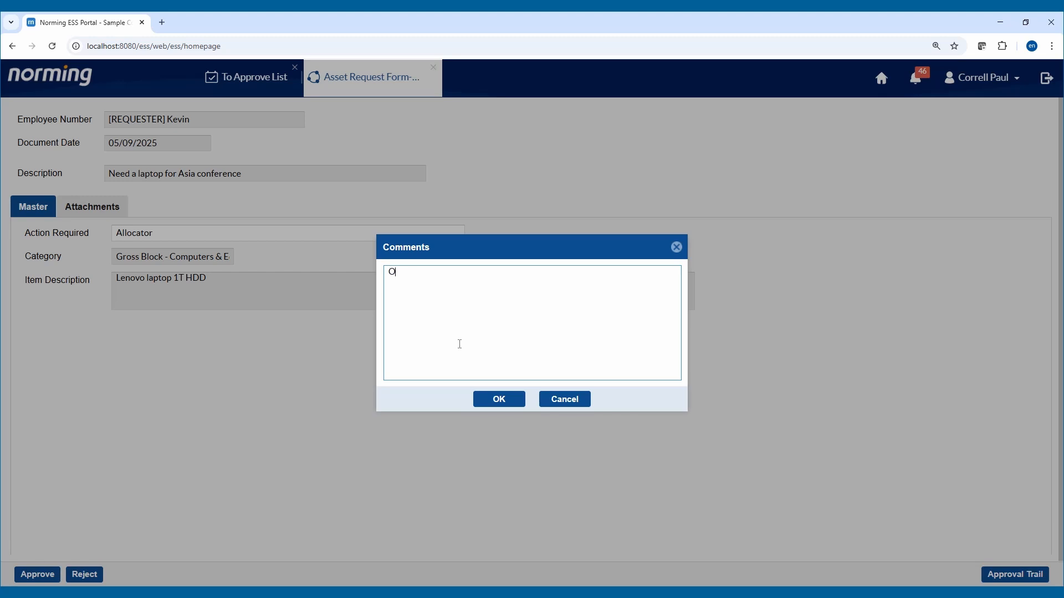
click(502, 400)
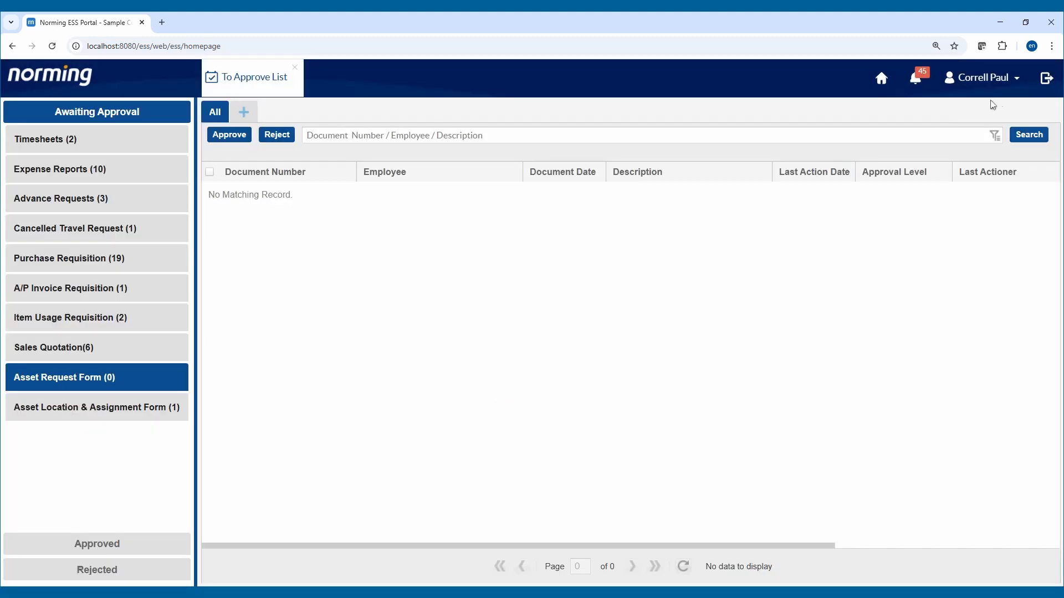
- Sign out of the manager's account and sign in with the user ID STOREMGR
click(1046, 78)
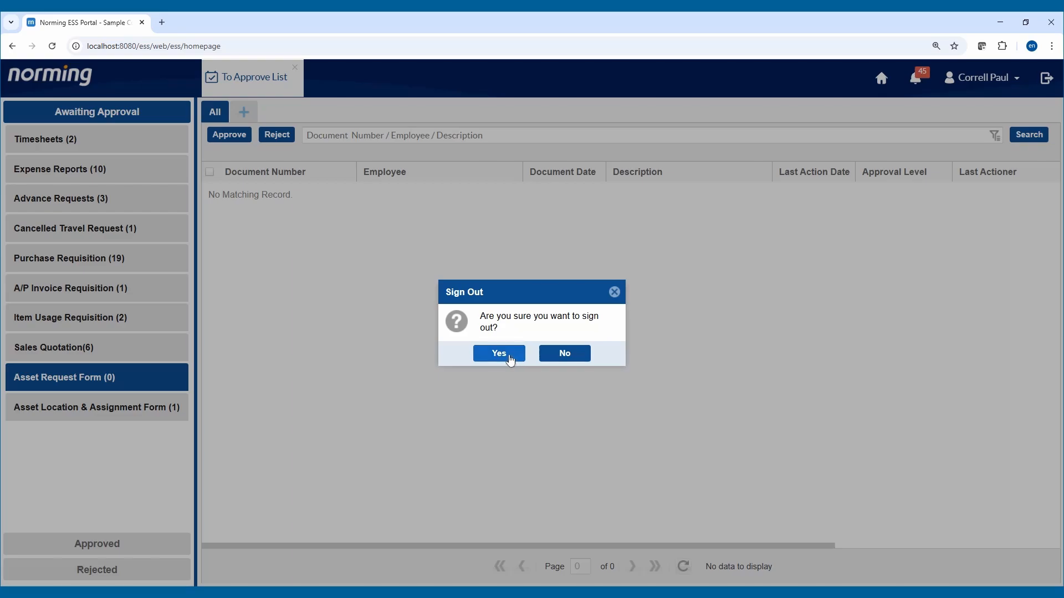
click(511, 357)
click(662, 247)
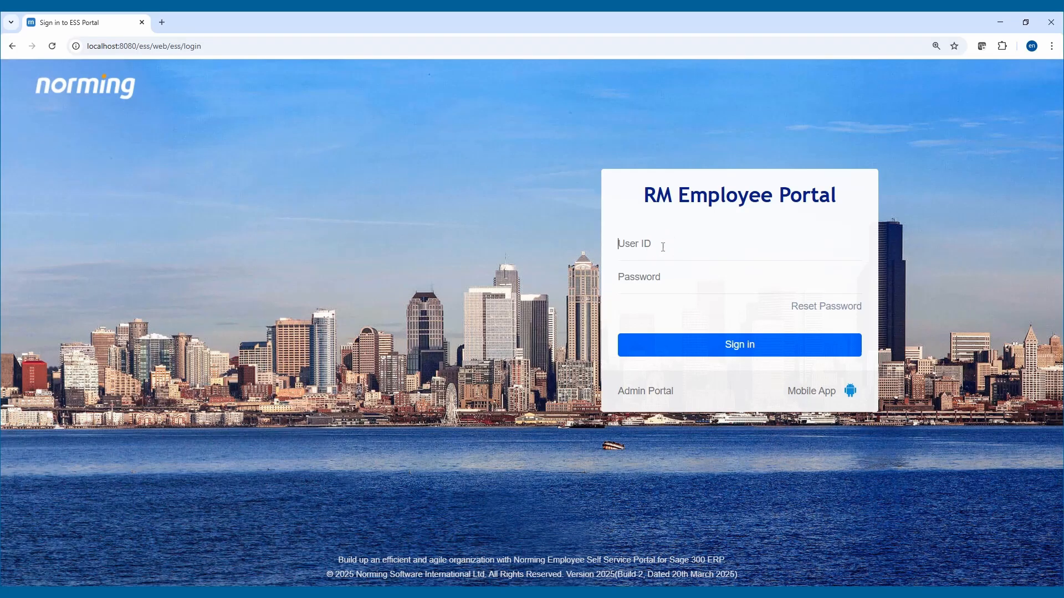
text(STOREMGR)
key(Return)
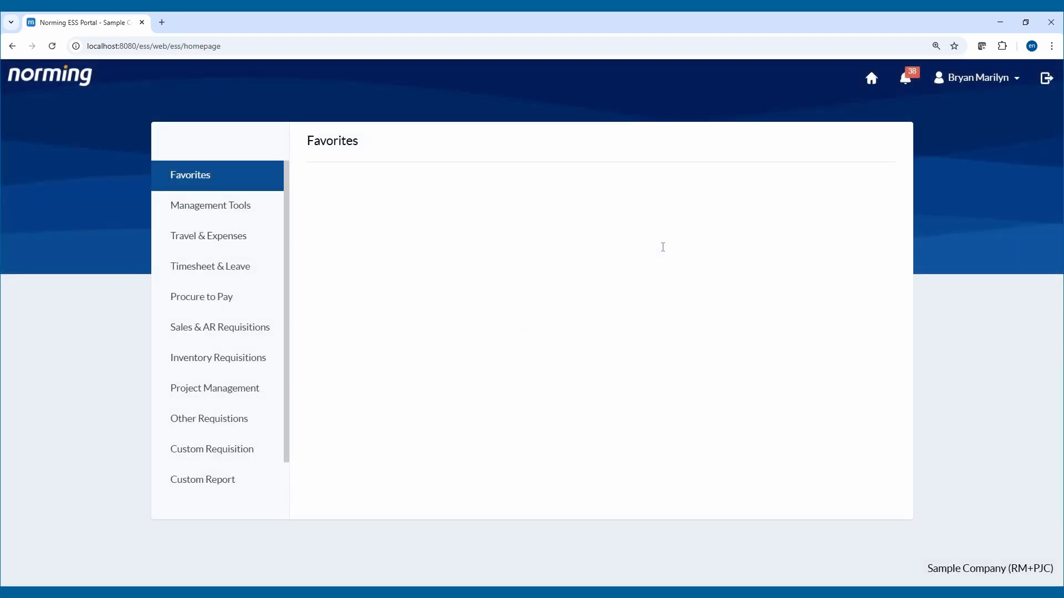
- Open the asset request "Need a laptop for Asia conference" from the To Approve List
click(264, 215)
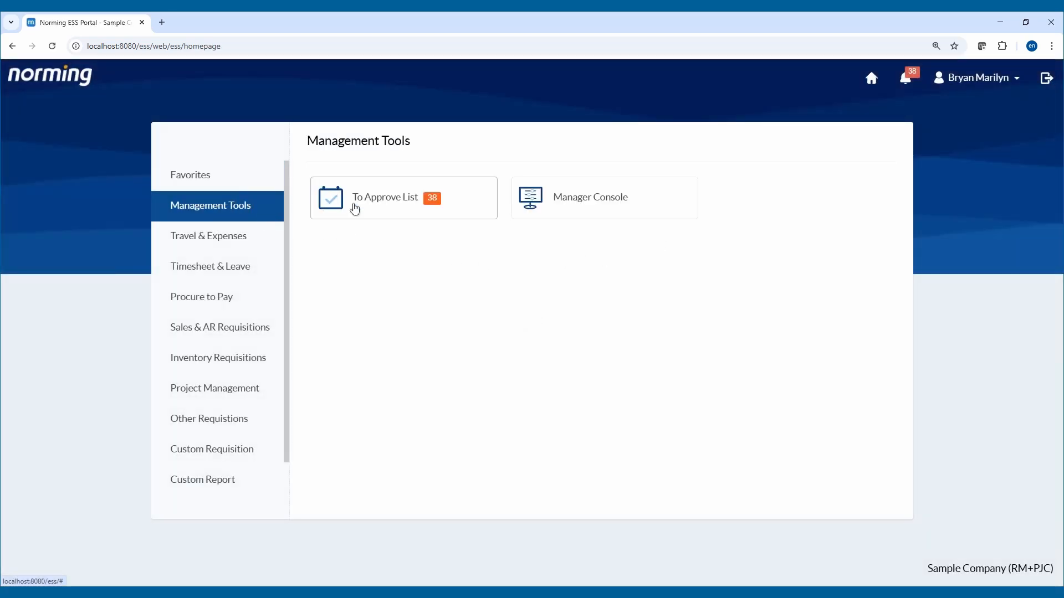
click(354, 208)
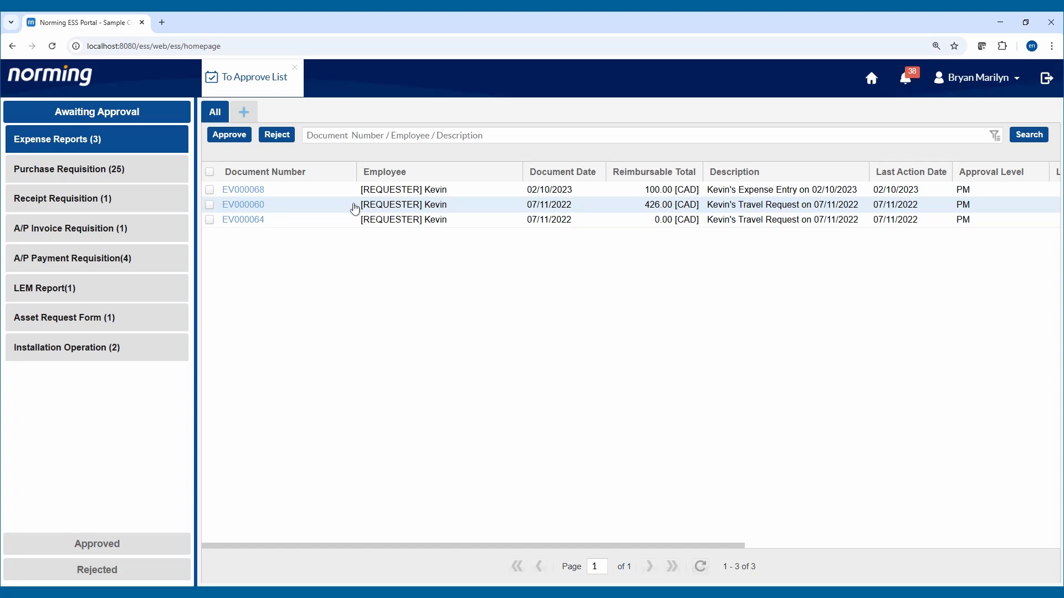
click(131, 323)
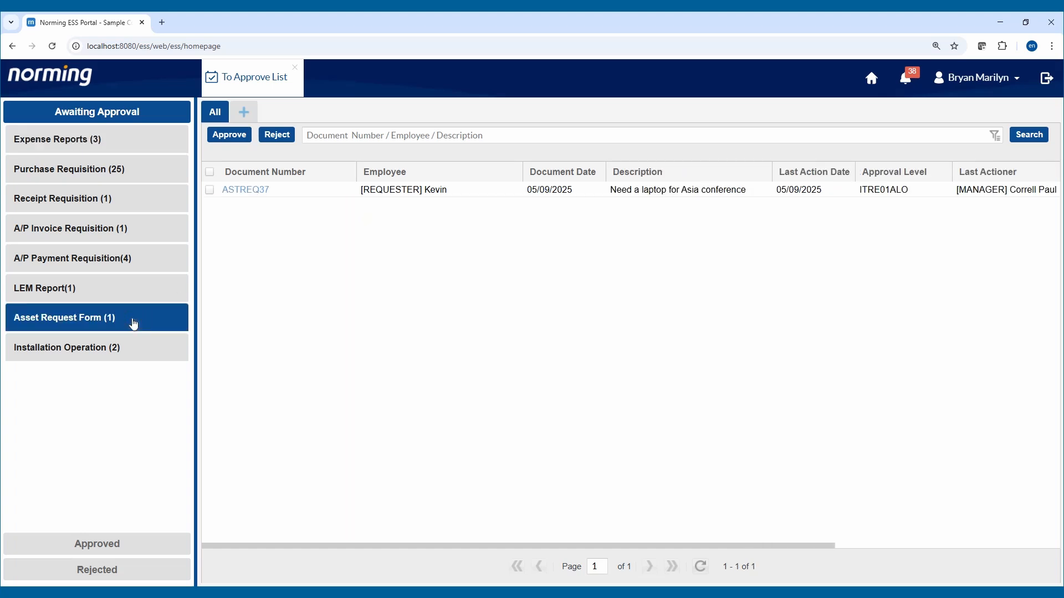
click(255, 192)
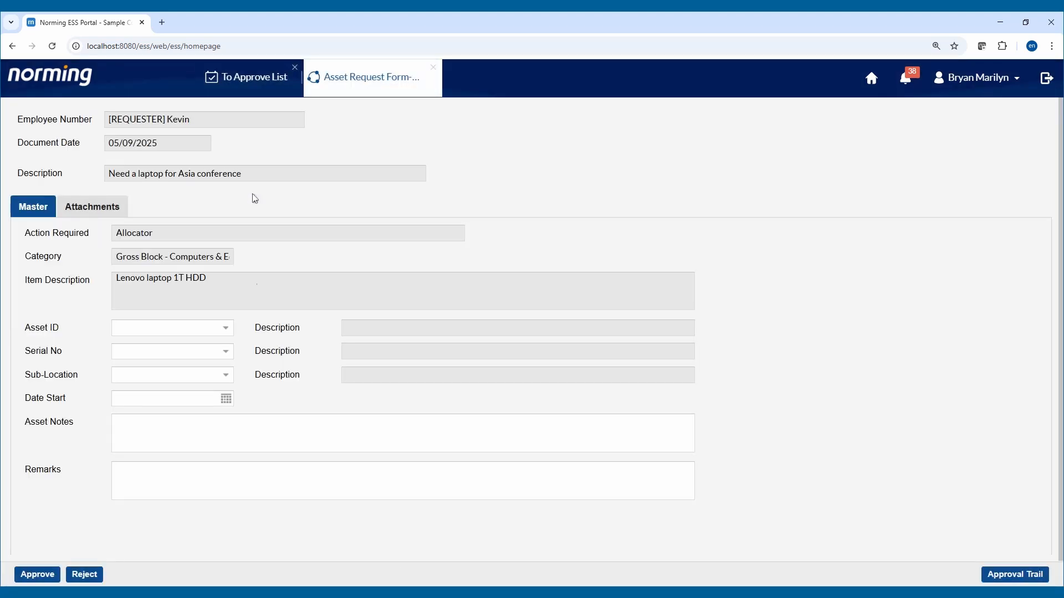
- Switch to the A/M Asset Register and check the registered assets and the Asset Status optional field of ADM-000001
click(231, 329)
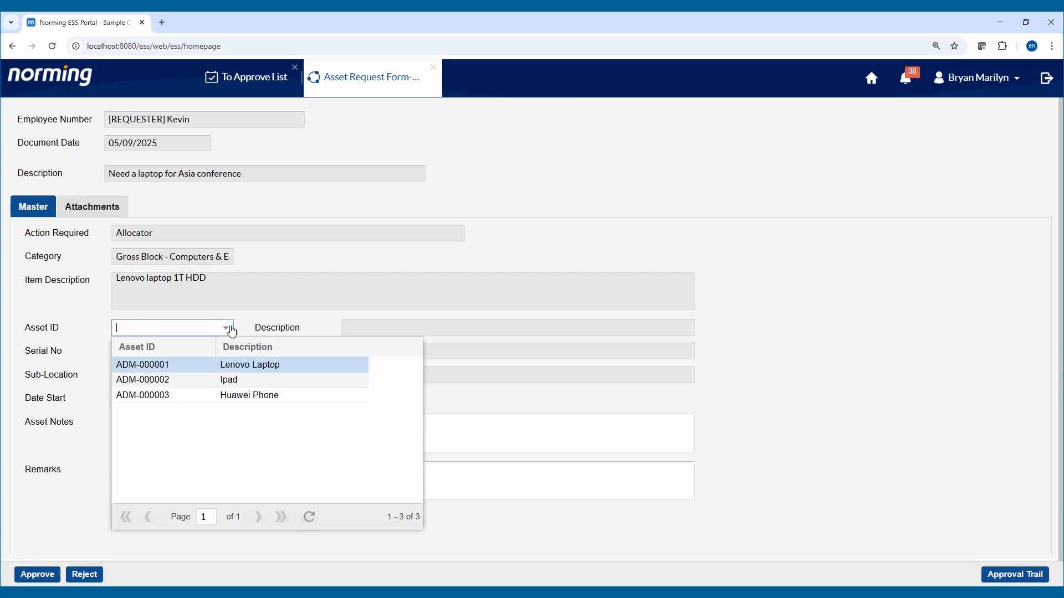
click(231, 329)
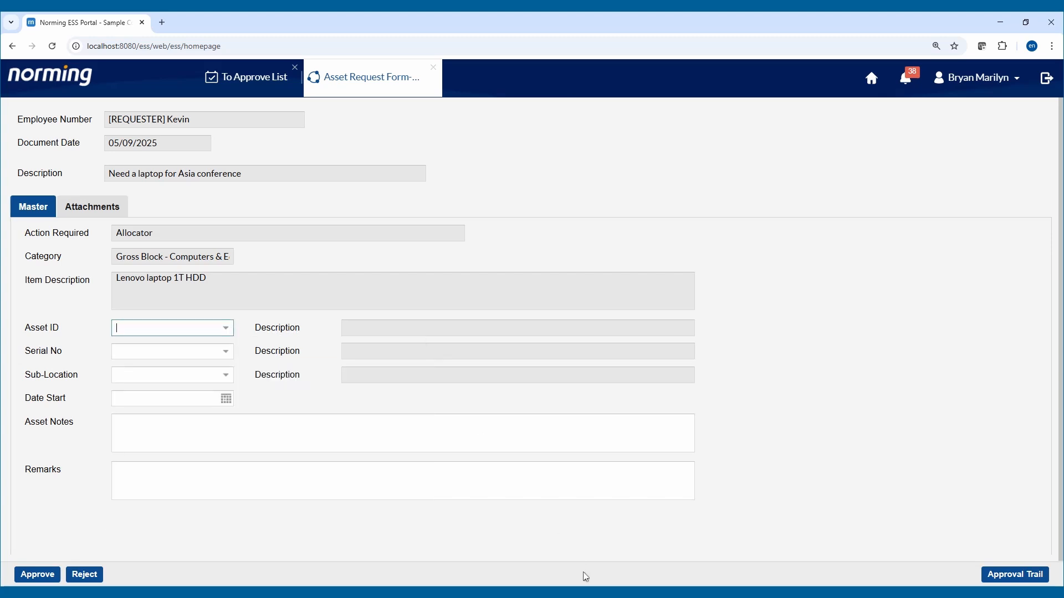
click(610, 592)
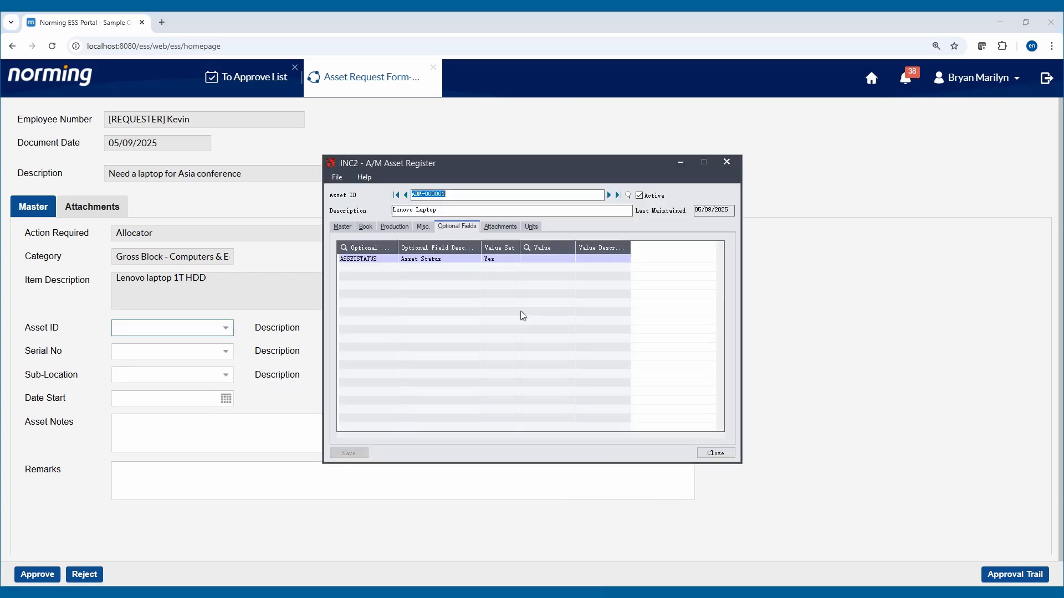
click(628, 195)
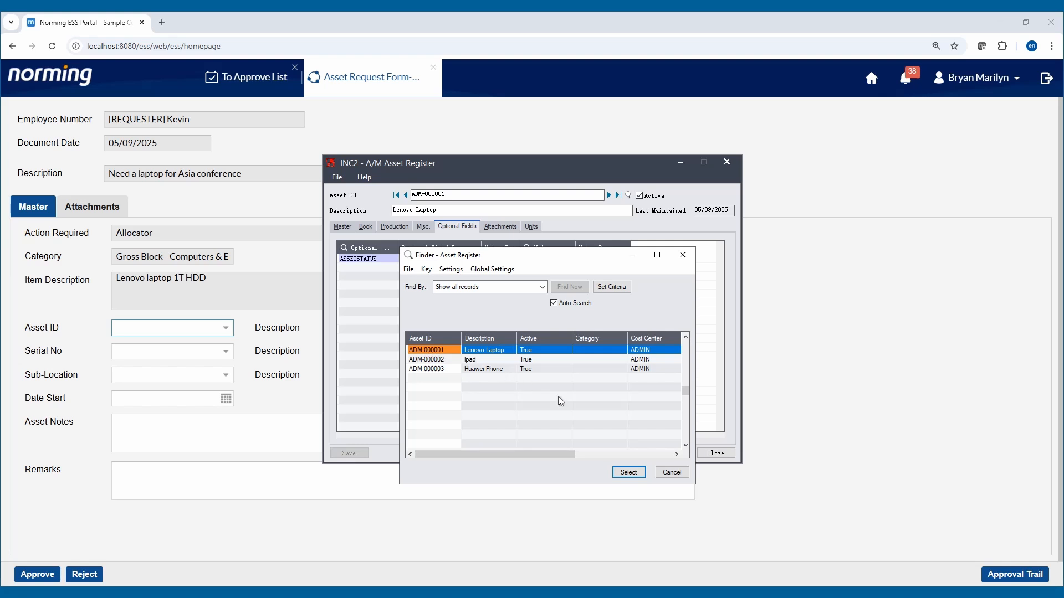
click(671, 473)
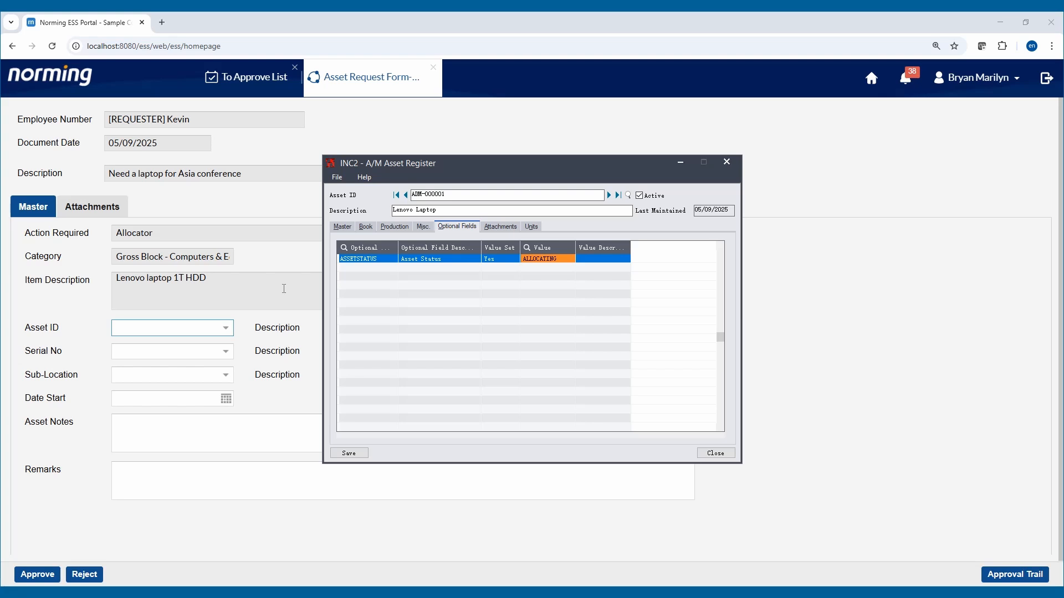
click(580, 200)
- Back in the request form, allocate asset ADM-000001 with sub-location BUILDING1 and start date 05/09/2025
click(225, 331)
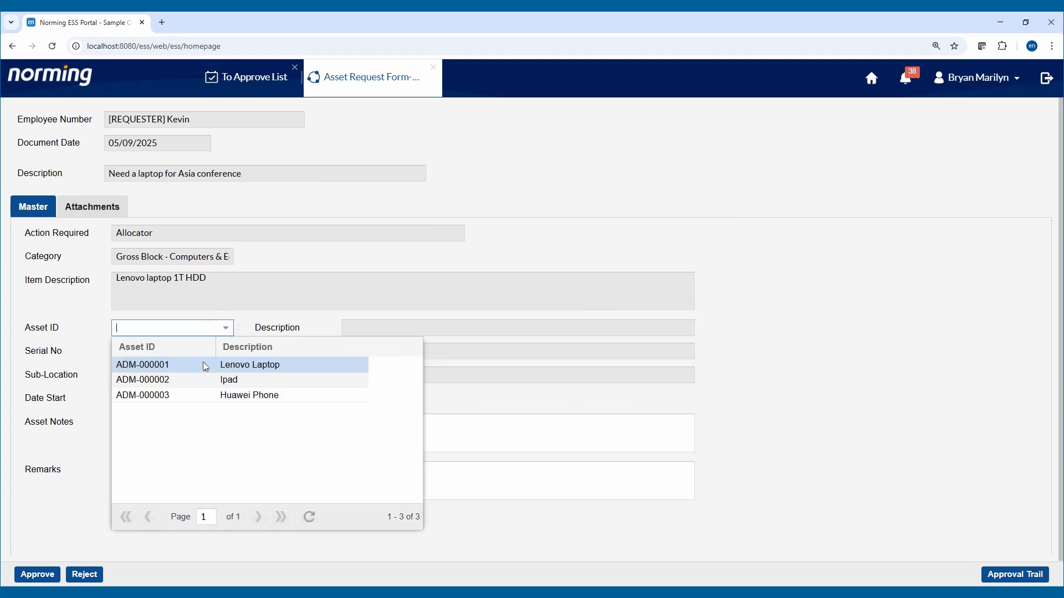
click(200, 364)
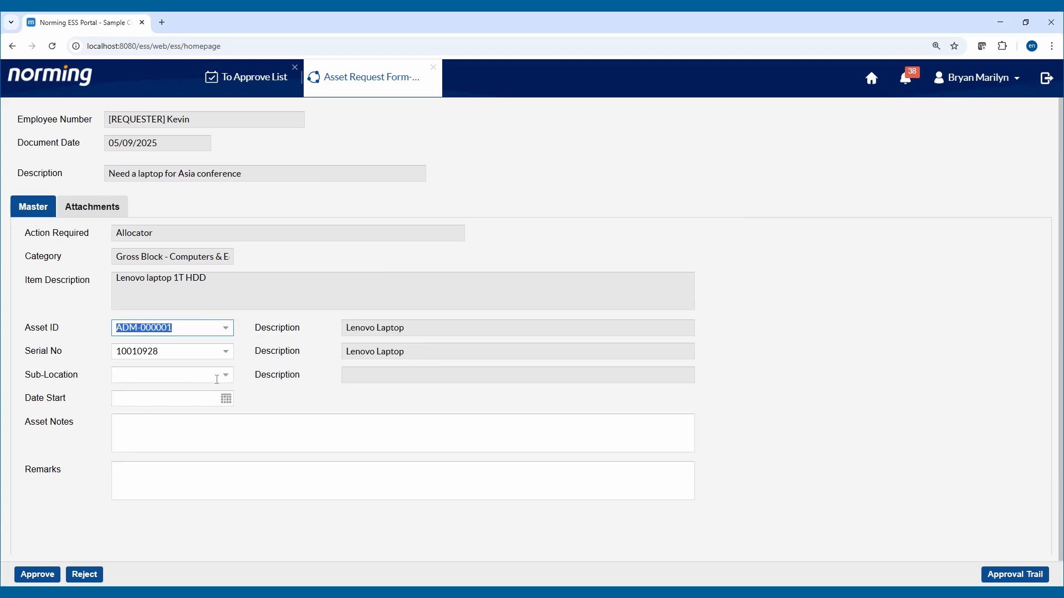
click(224, 375)
click(200, 412)
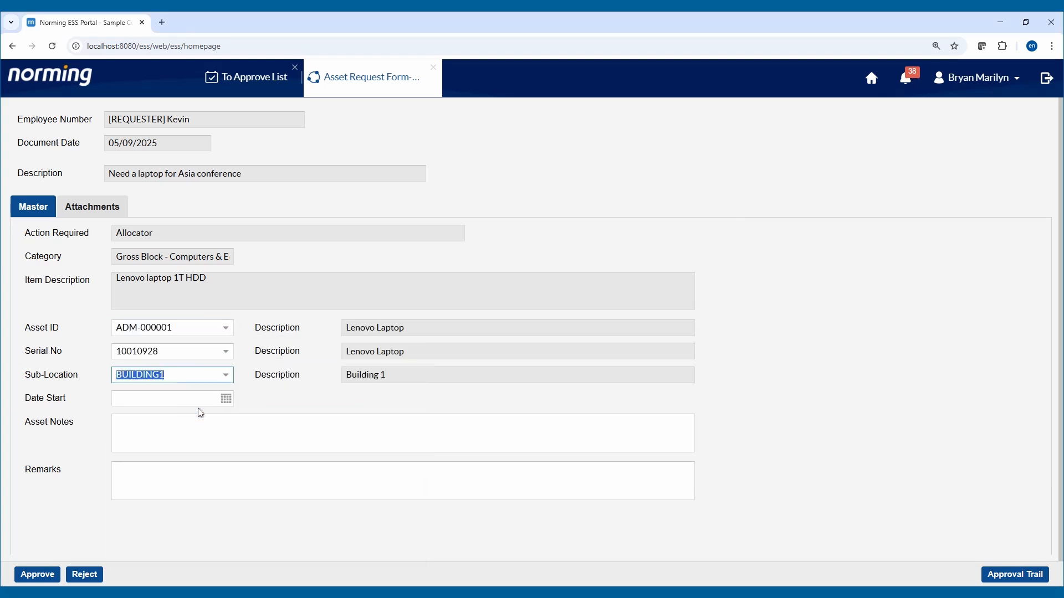
click(226, 399)
click(230, 471)
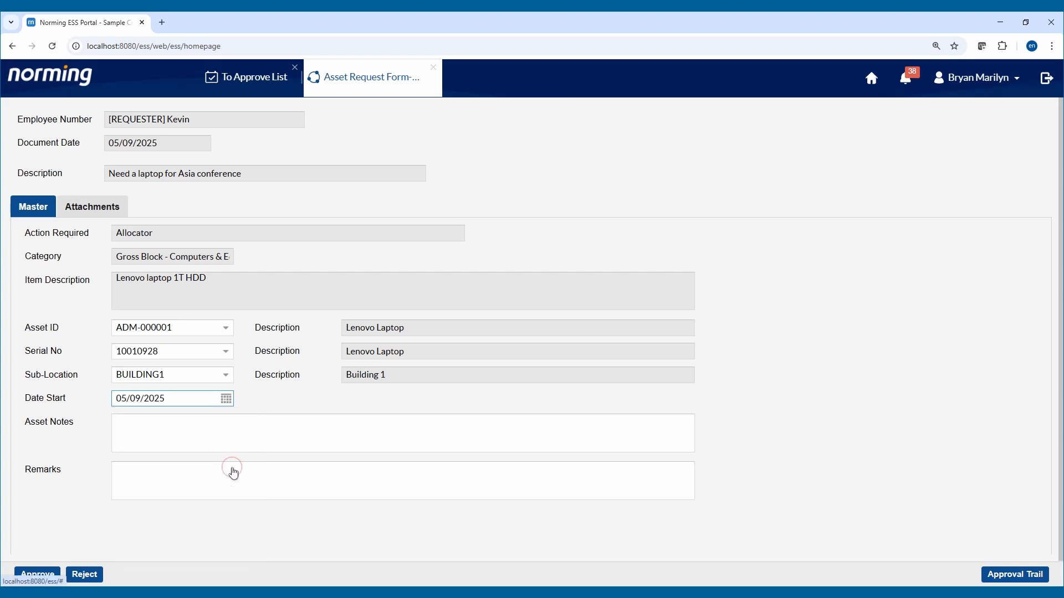
- Fill in the asset notes with "Laptop" and the remarks with "Model : Lenovo 2025"
click(244, 430)
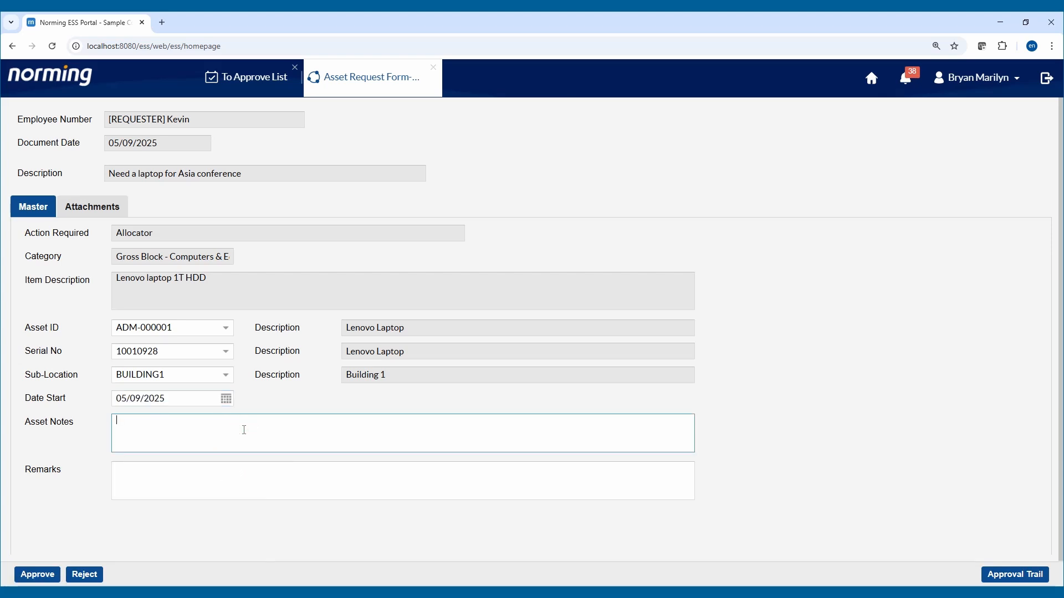
text(Laptop)
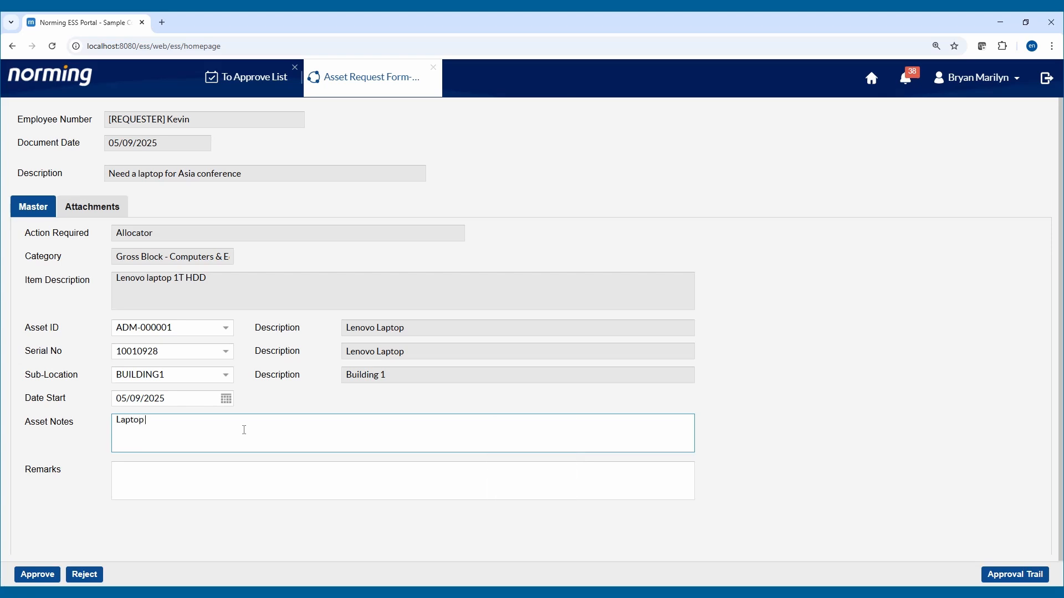
key(Tab)
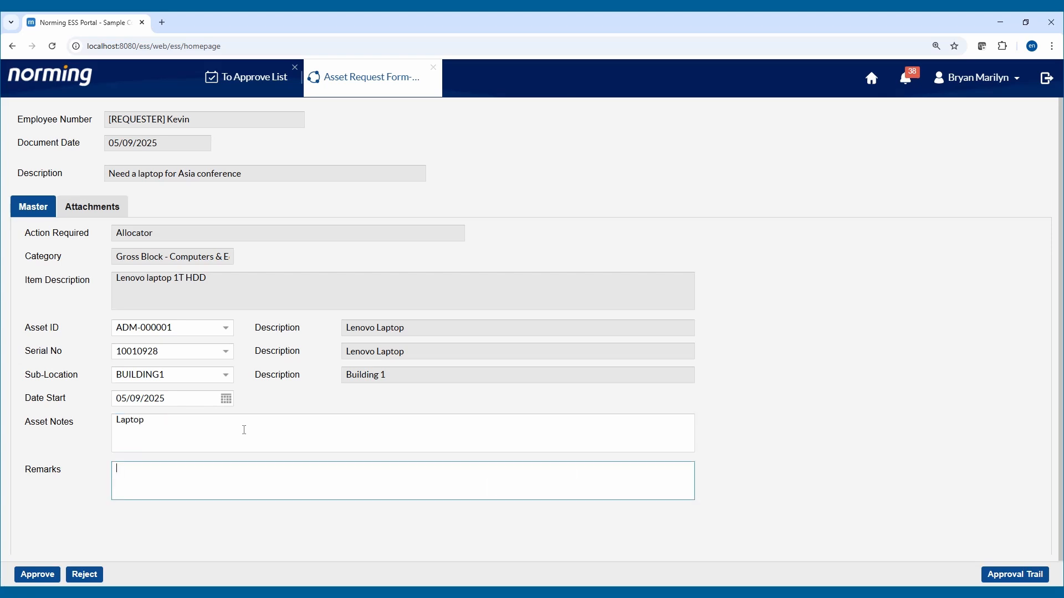
text(Model : Lenovo 2025)
click(107, 212)
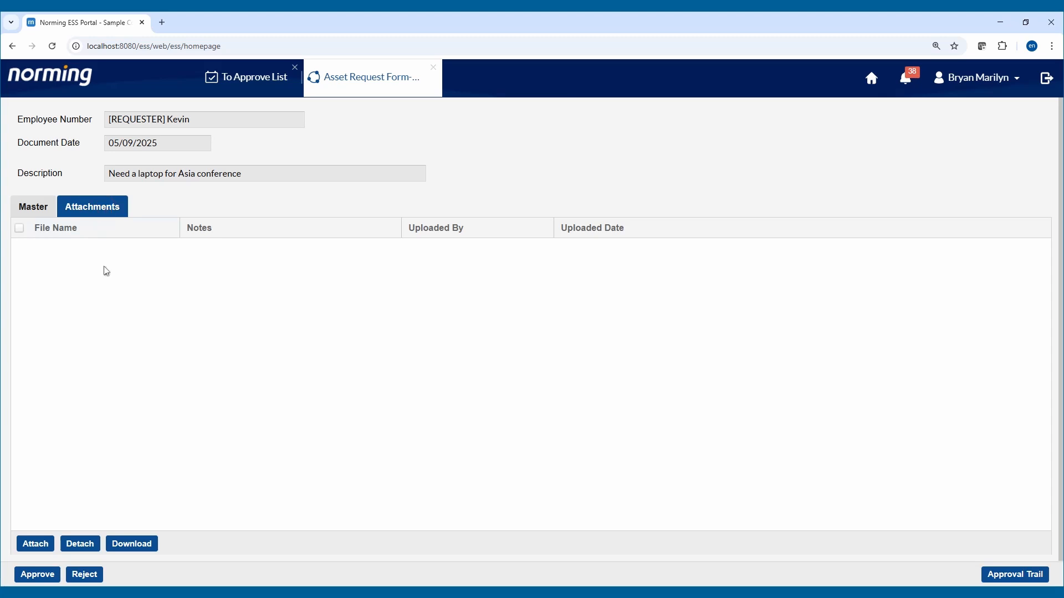
click(36, 545)
click(499, 438)
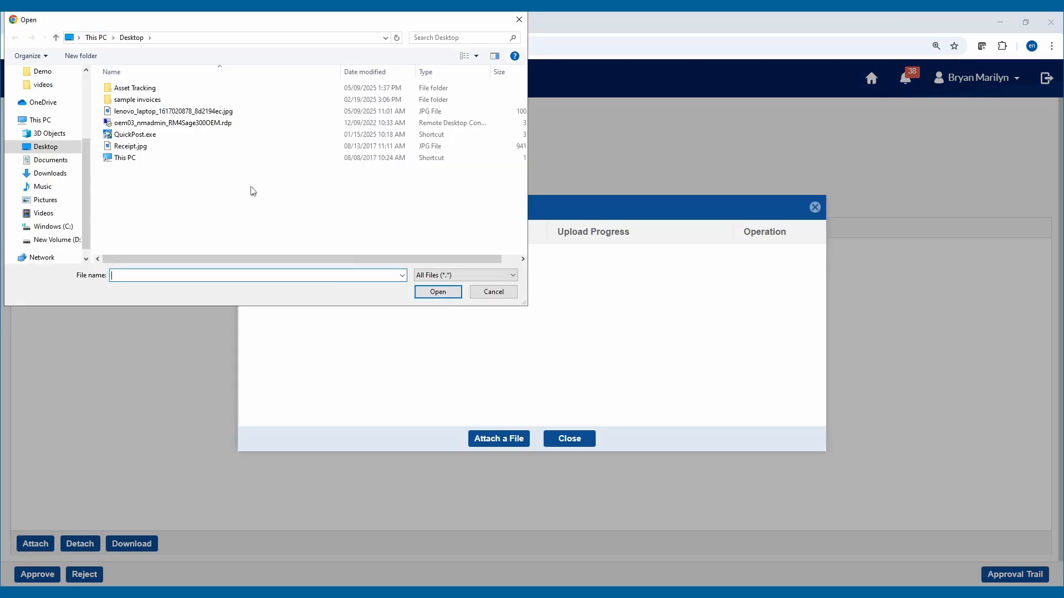
double_click(208, 115)
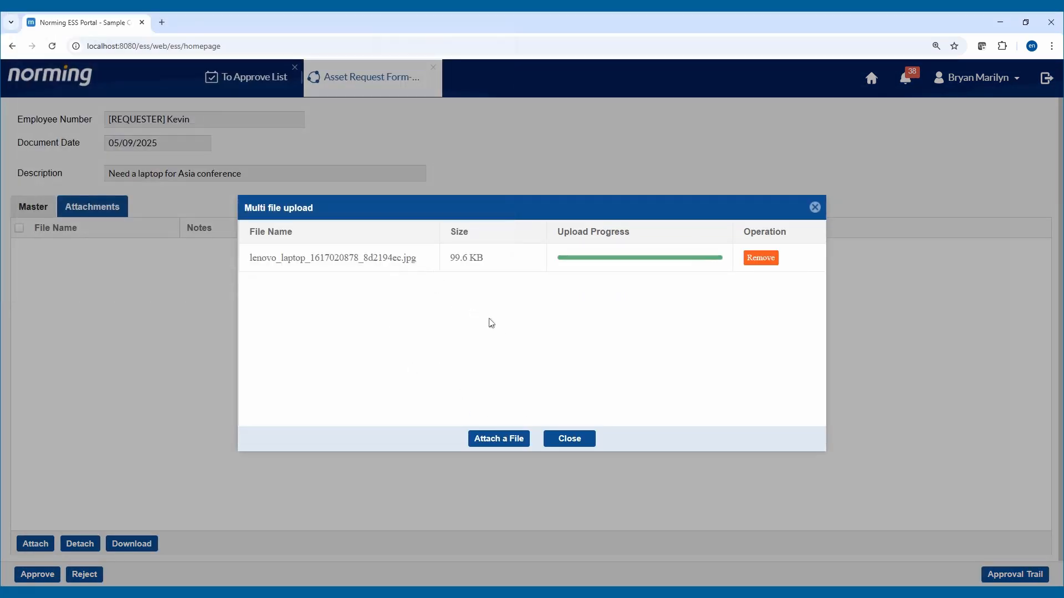
click(555, 442)
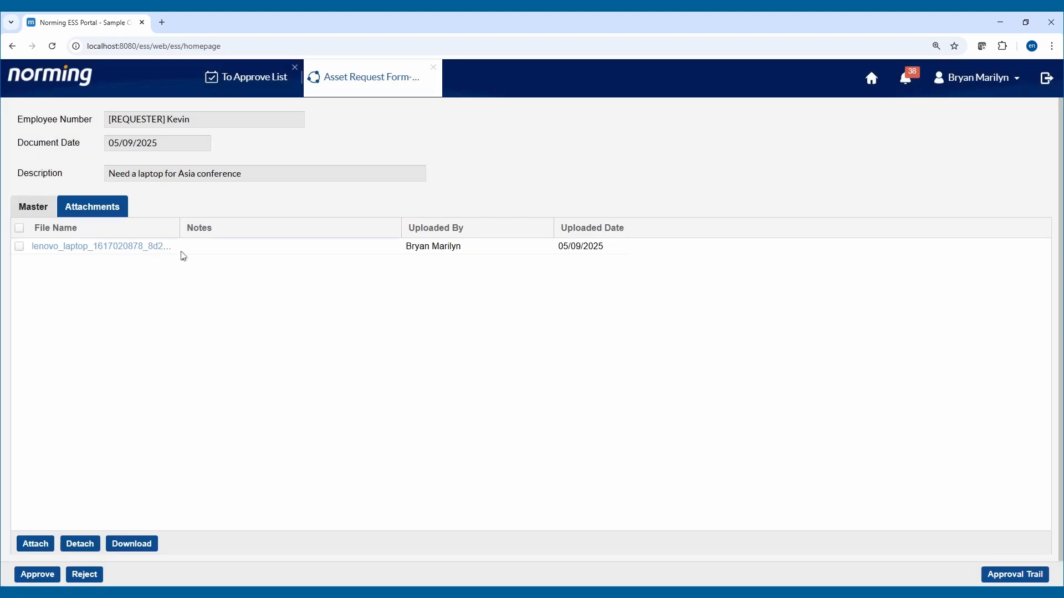
click(140, 249)
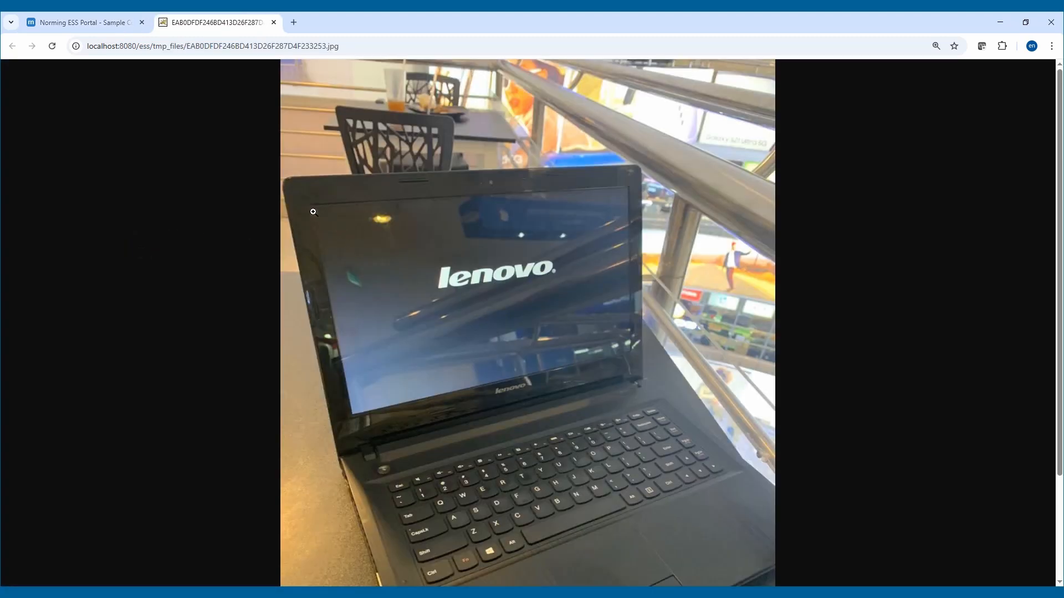
click(119, 24)
- Approve the asset request with the comment "allocated"
click(35, 574)
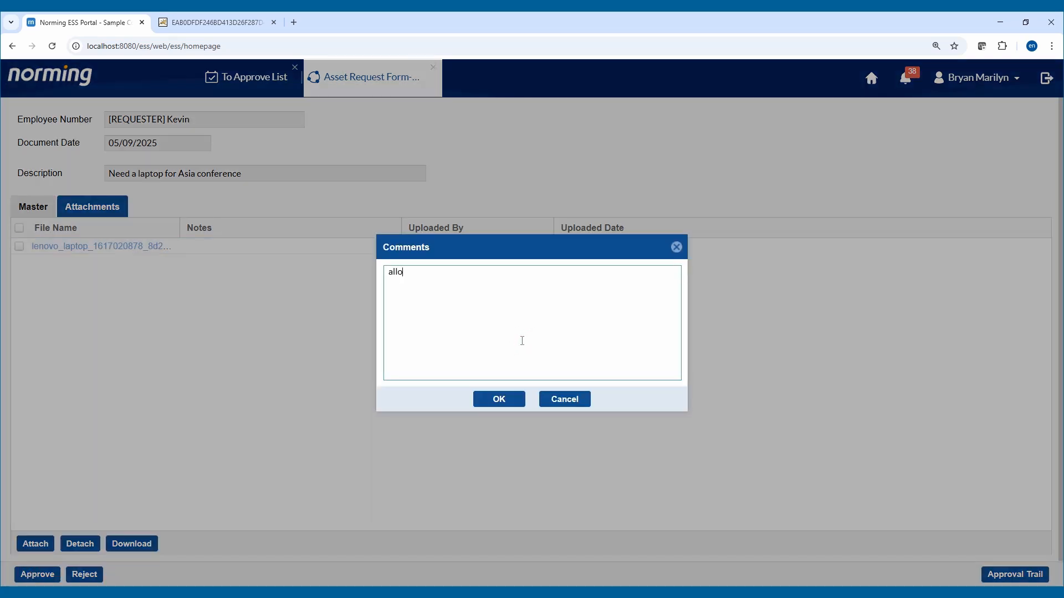
text(allocated)
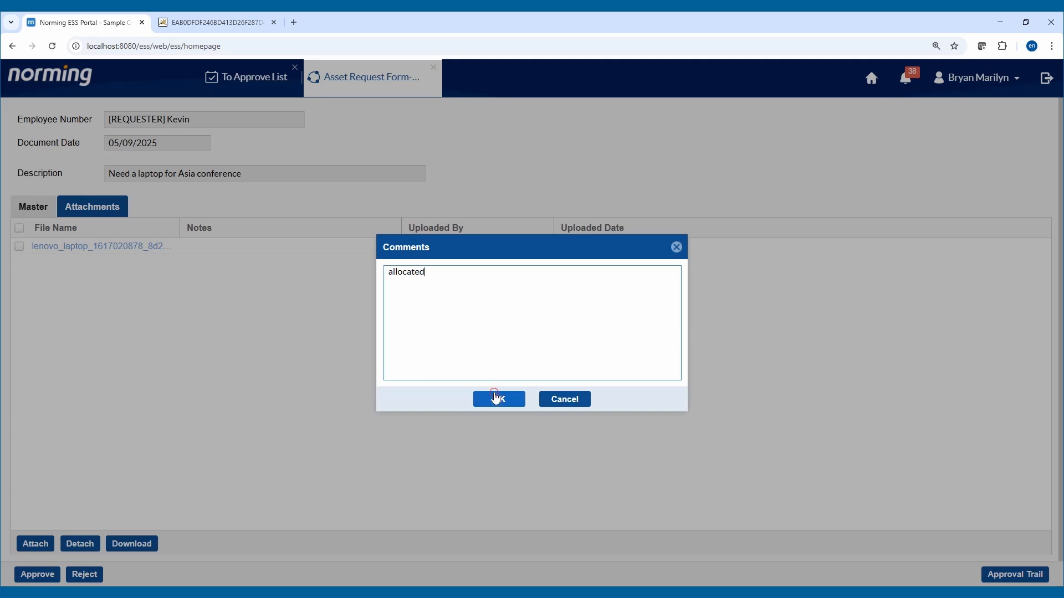
click(499, 399)
- Sign out of the store manager's account and sign in with the user ID REQUESTER
click(1045, 80)
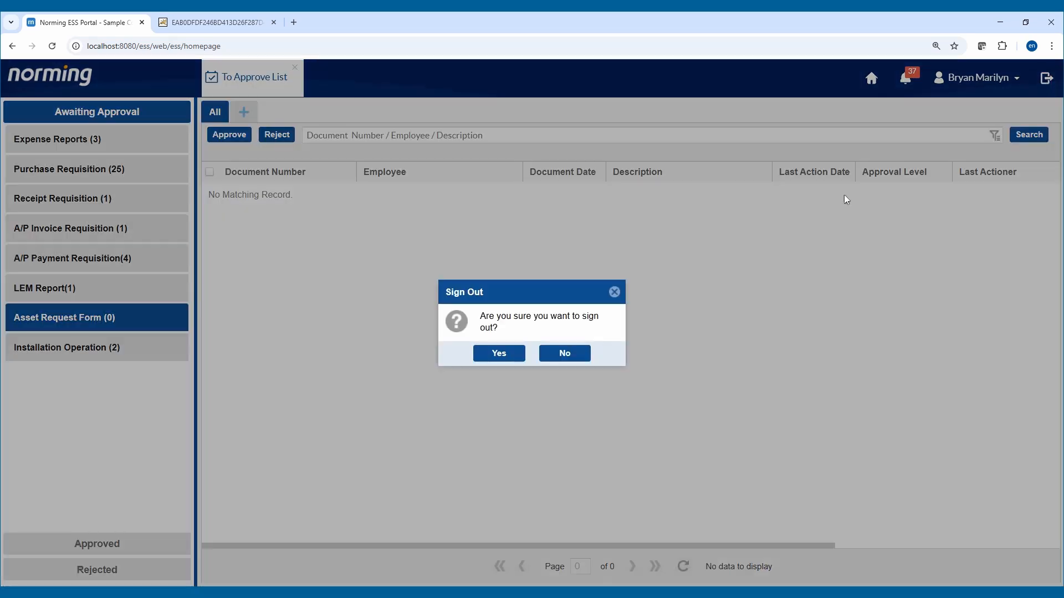
click(499, 353)
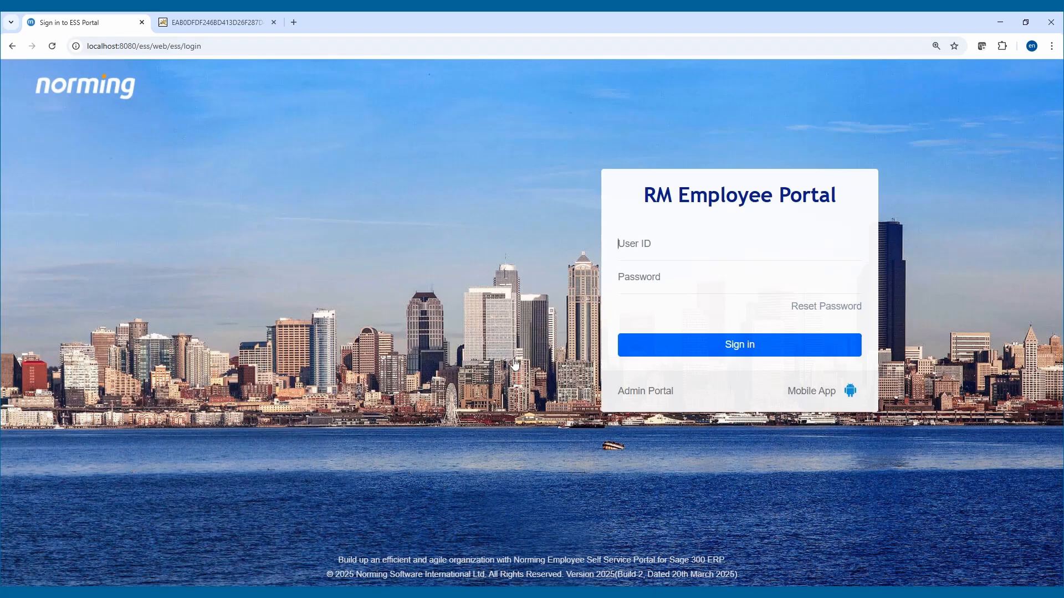
key(Caps_Lock)
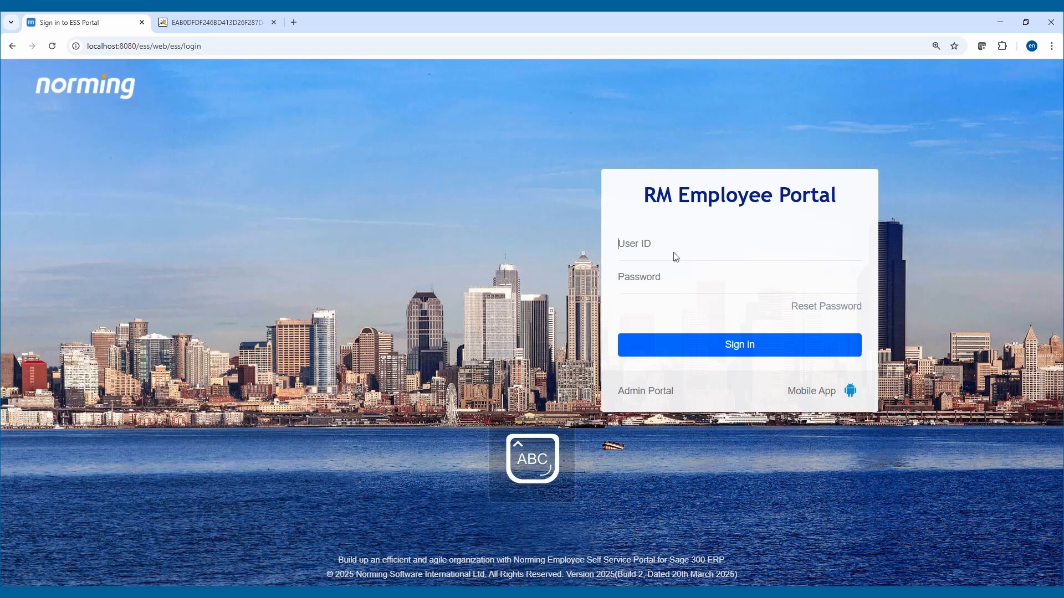
text(REQUESTER)
key(Return)
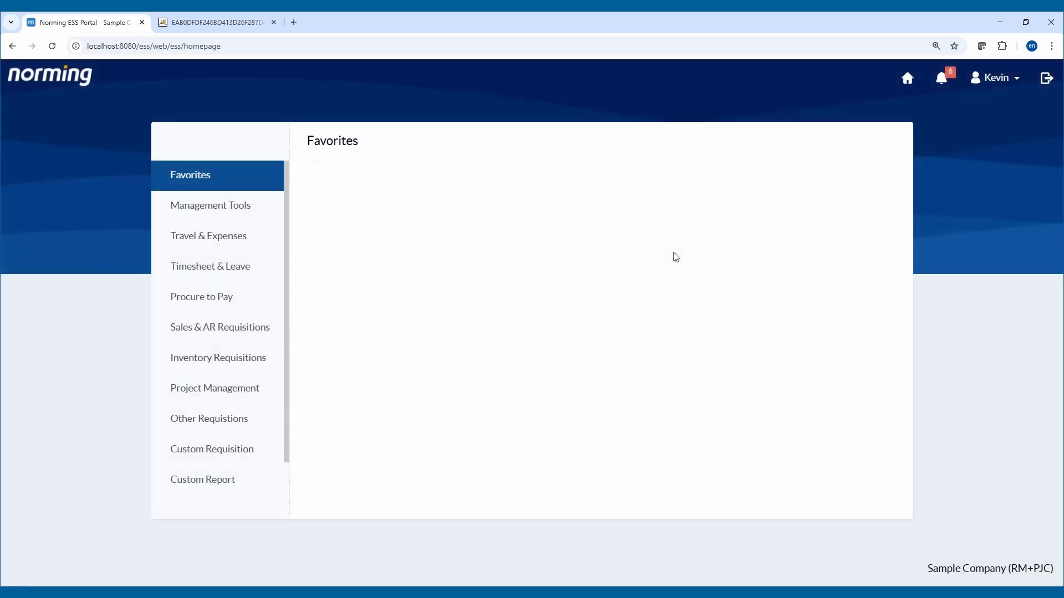
- Open the asset request "Need a laptop for Asia conference" awaiting the requester's approval in the To Approve List
click(262, 206)
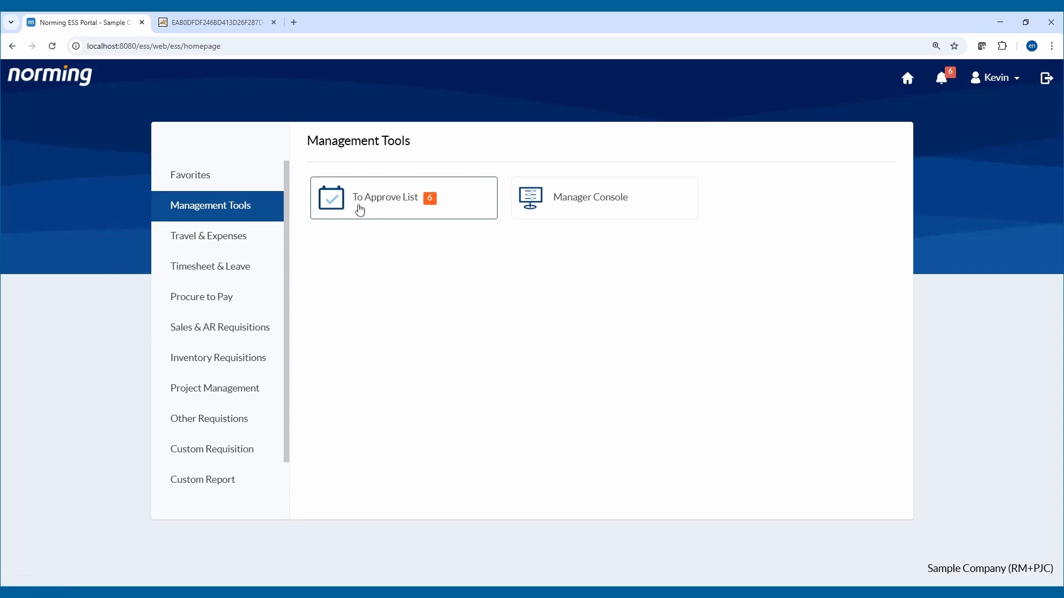
click(359, 210)
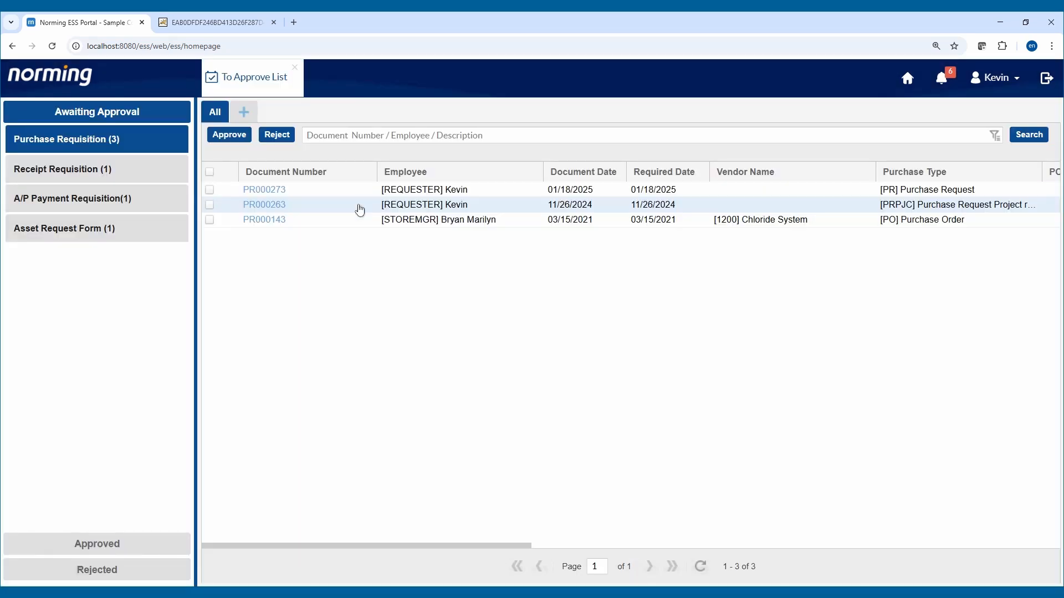
click(114, 230)
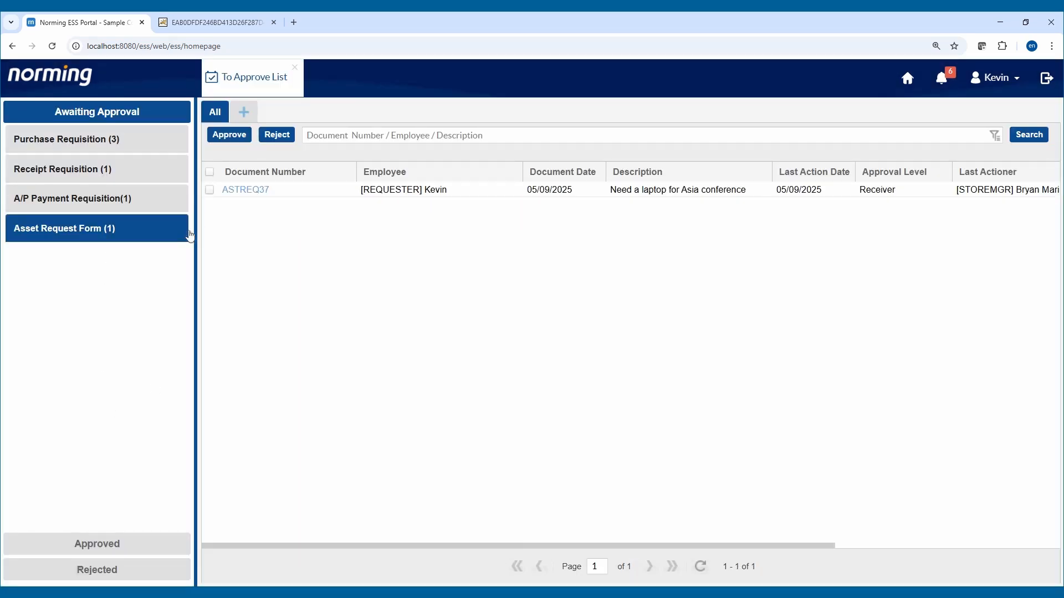
click(250, 191)
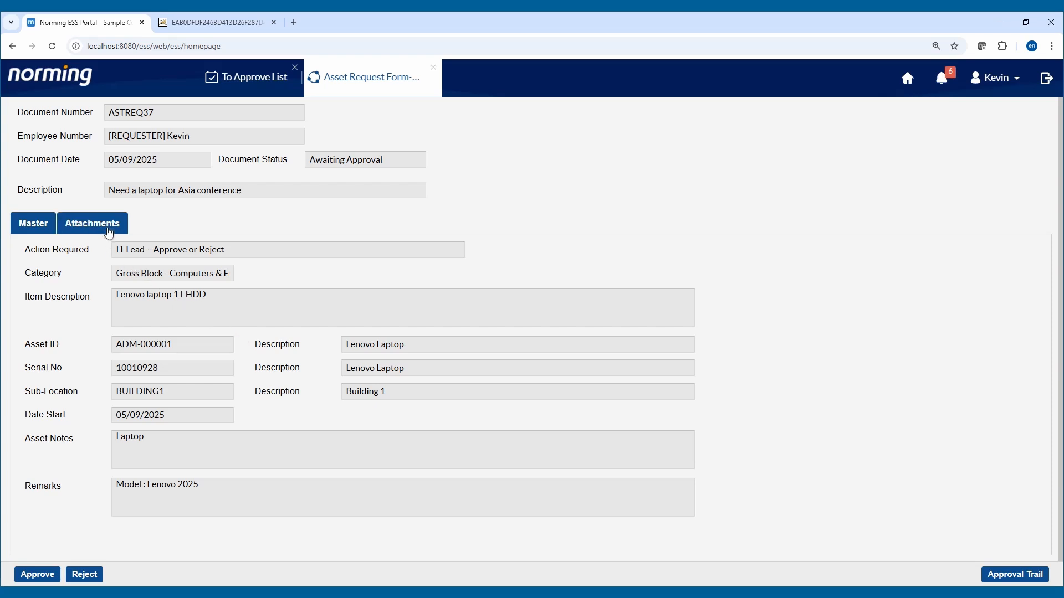
- View the laptop image attached to the asset request and return to the form
click(109, 233)
click(119, 264)
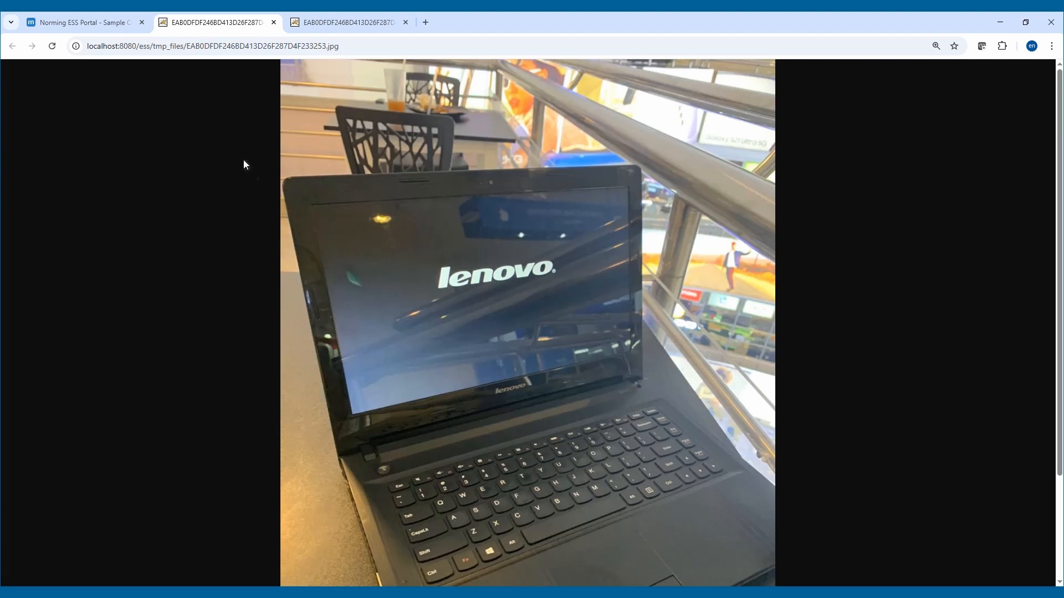
click(63, 16)
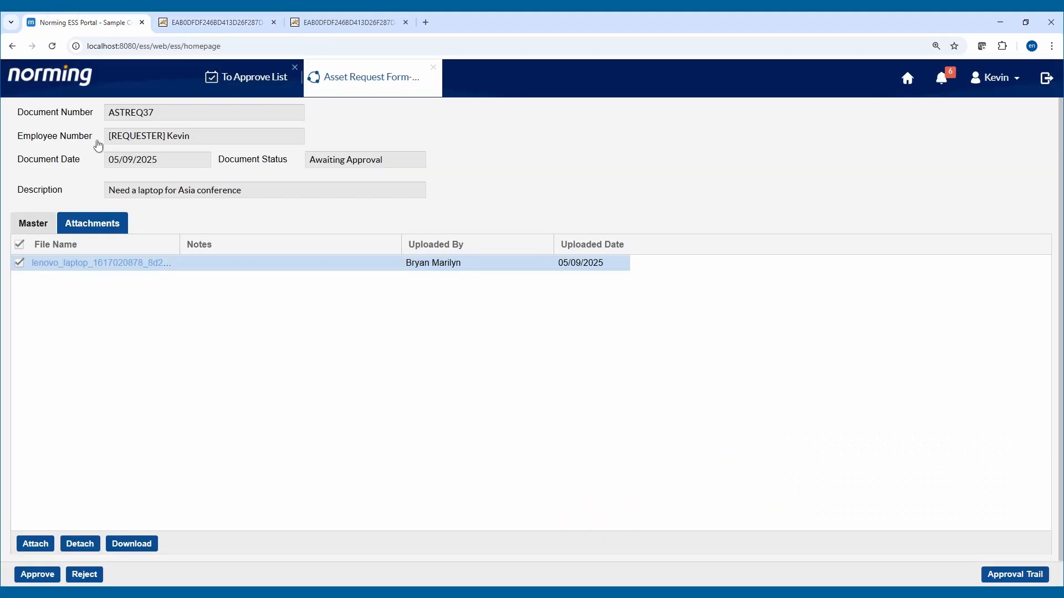
- Approve the asset request as the receiver with the comment "Received"
click(35, 575)
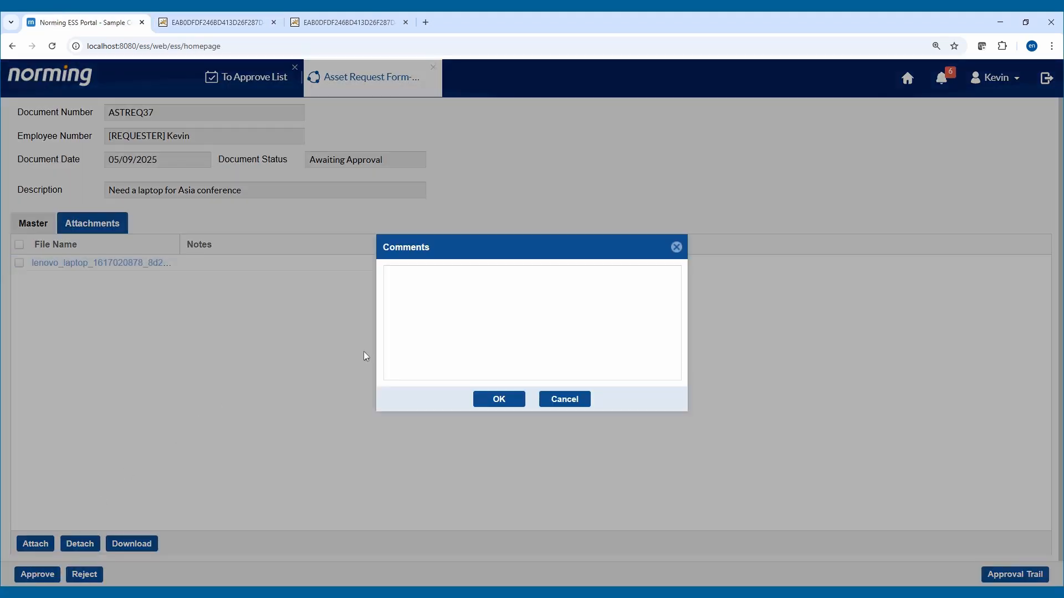
click(475, 315)
text(Received)
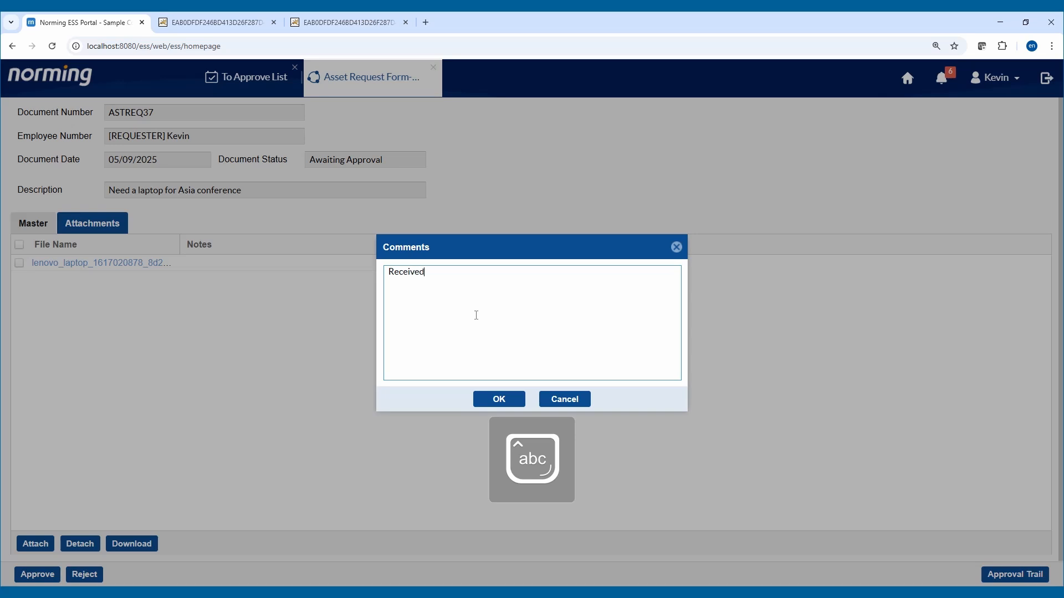
click(500, 399)
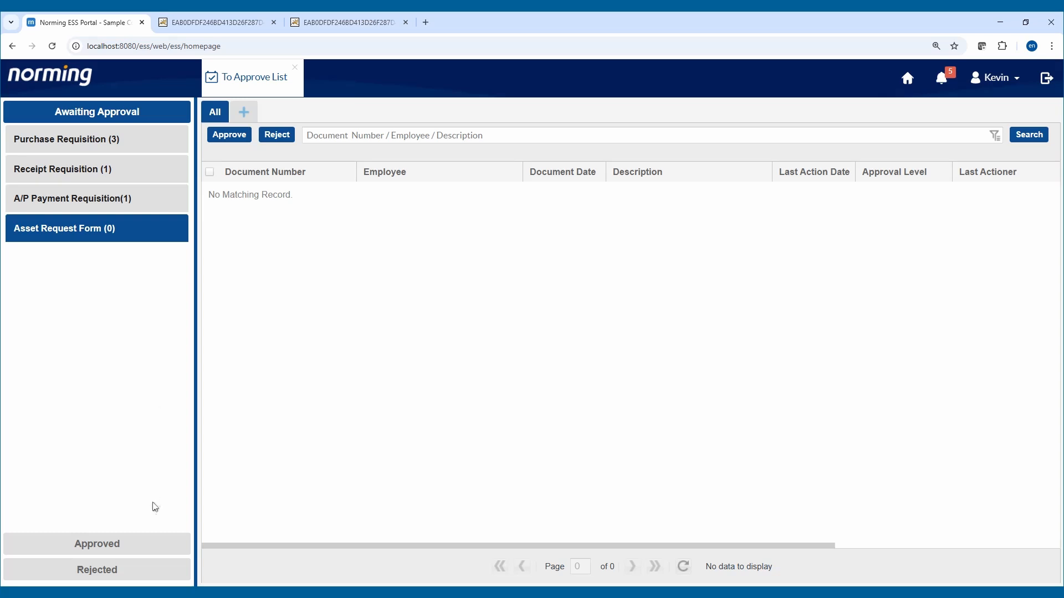
- Open the approved asset request "Need a laptop for Asia conference" and review its Approval Trail
click(126, 542)
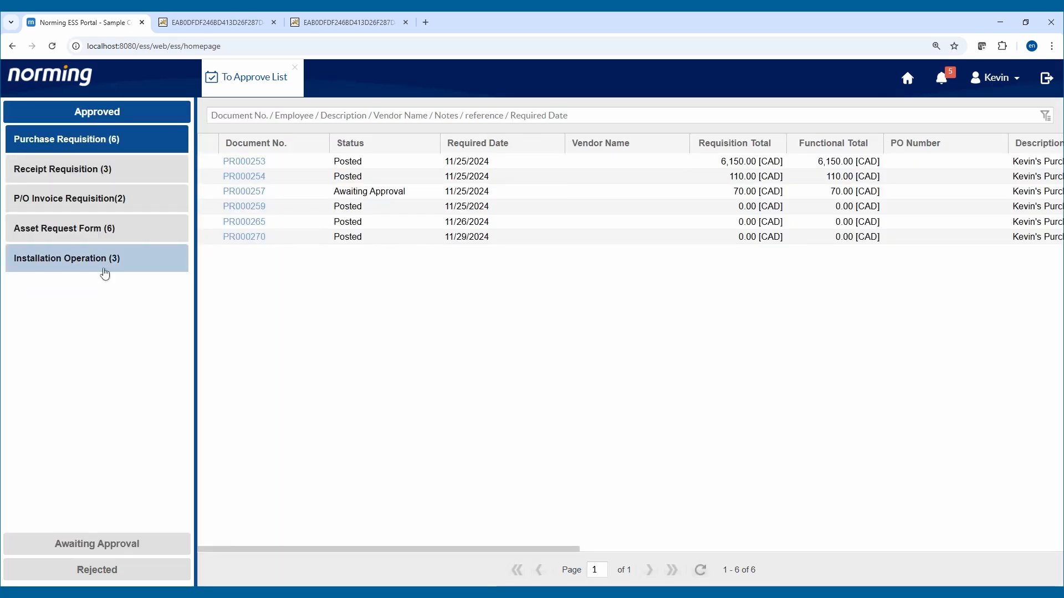
click(110, 237)
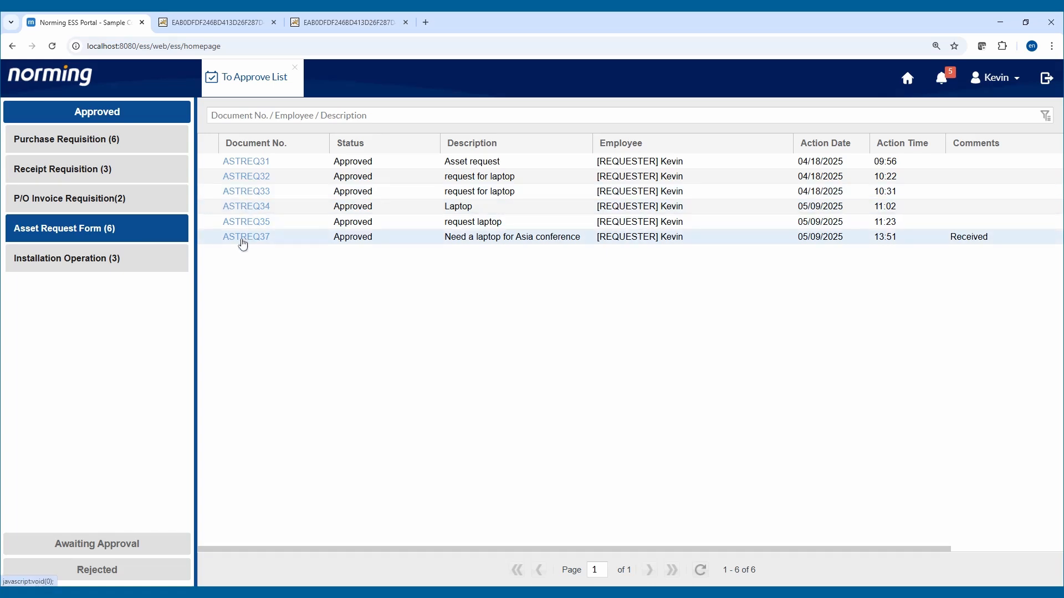
click(242, 238)
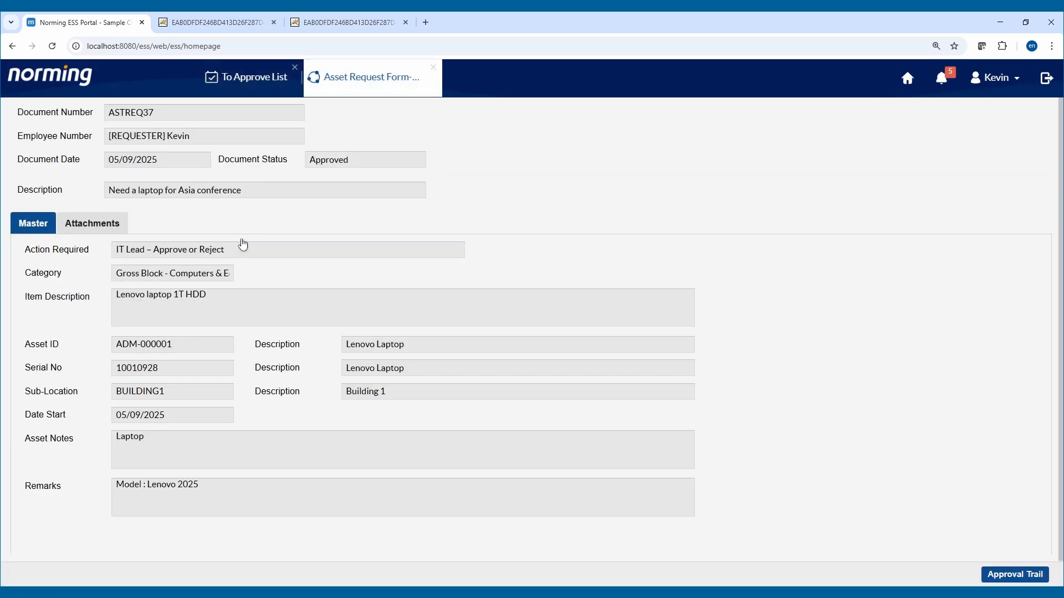
click(992, 576)
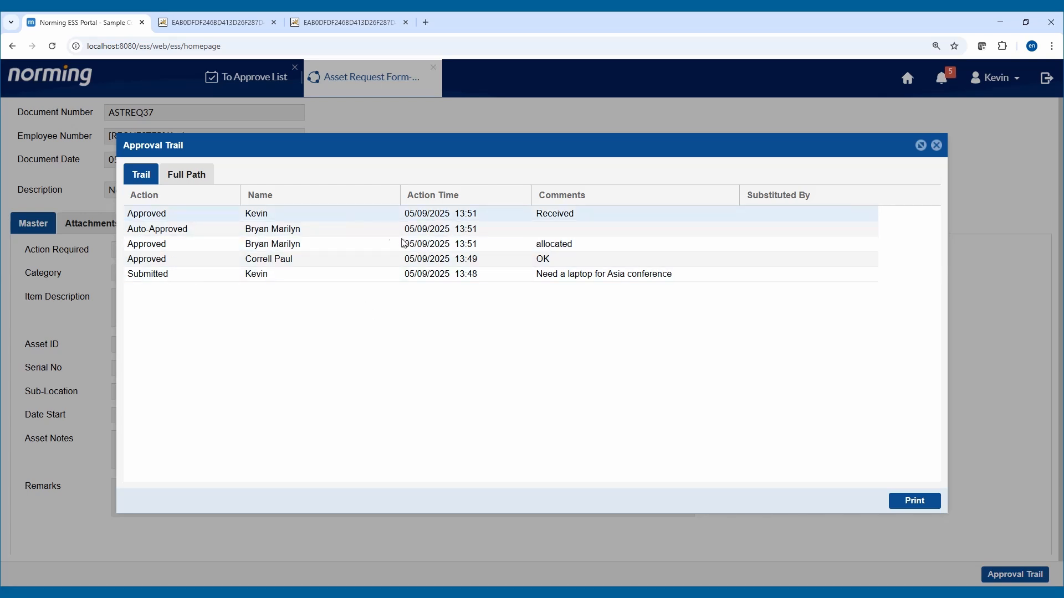
click(611, 589)
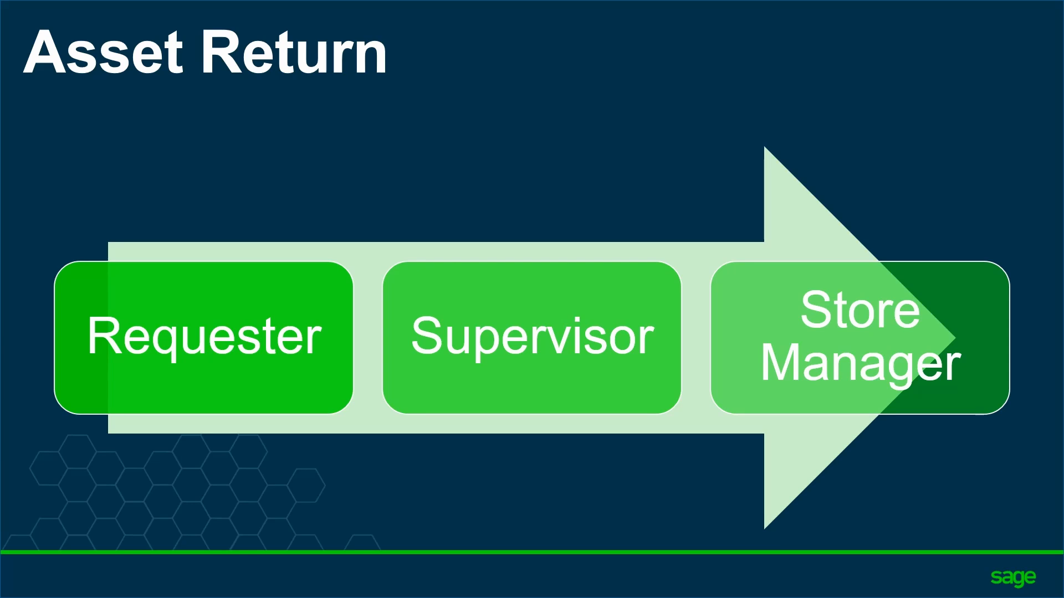
- Sign in to the employee portal with the user ID REQUESTER
text(R)
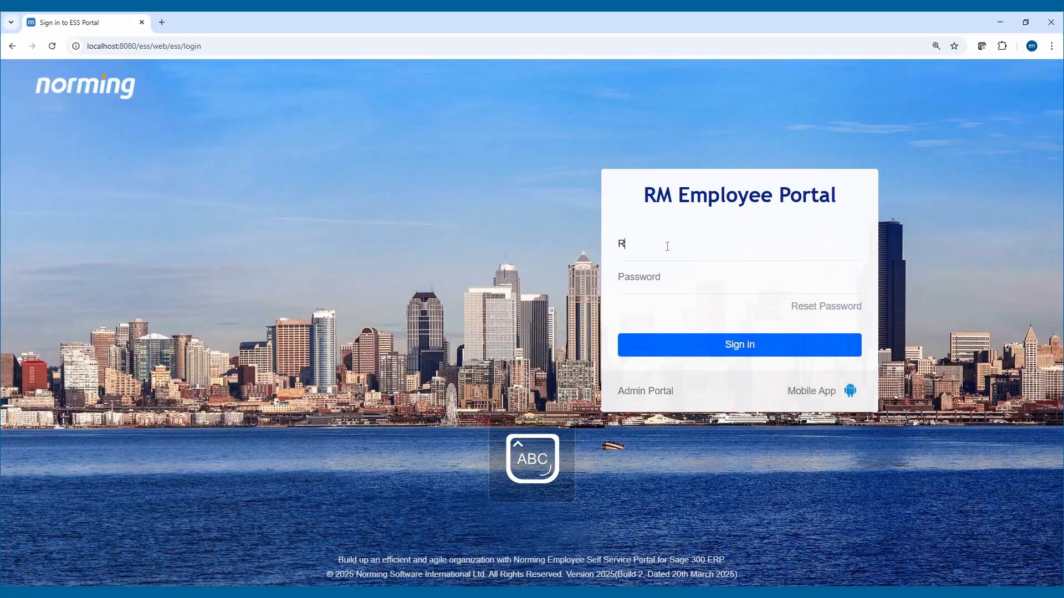
text(EQUESTER)
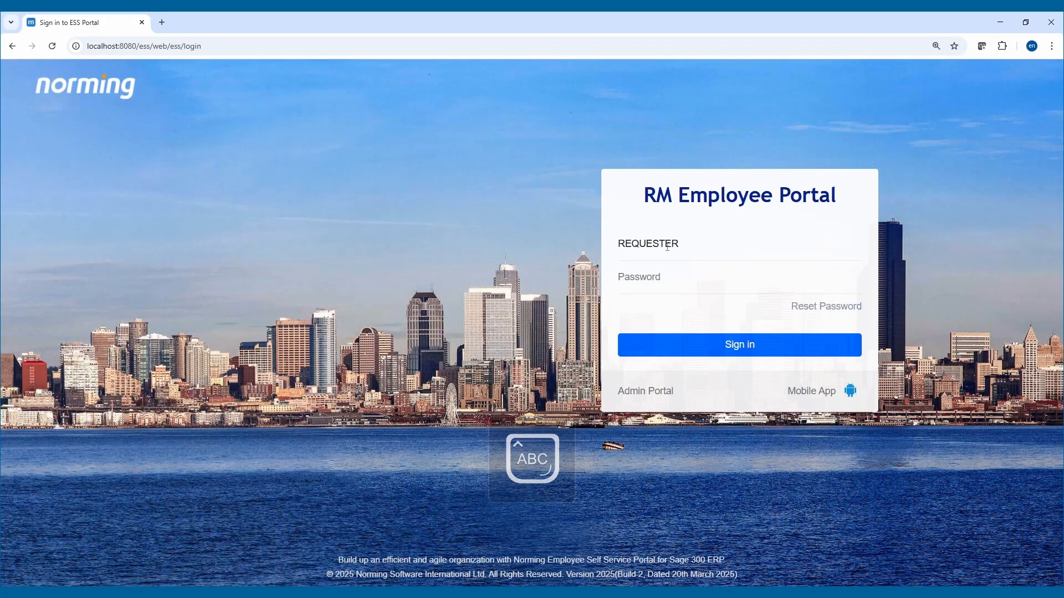
click(671, 341)
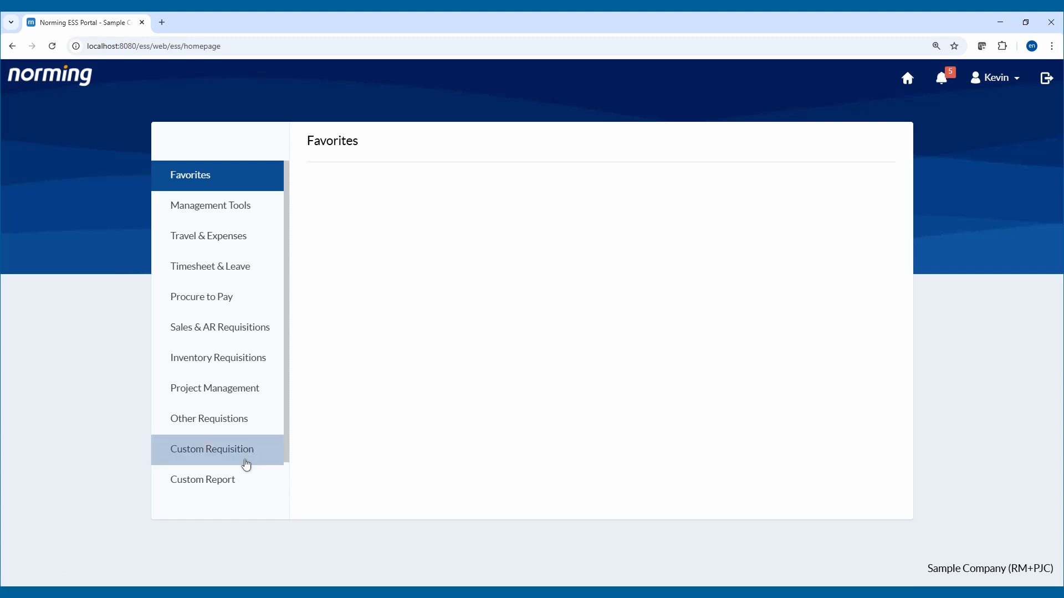
- Create a new Asset Return Form under Custom Requisition with the description "Return of laptop"
click(244, 463)
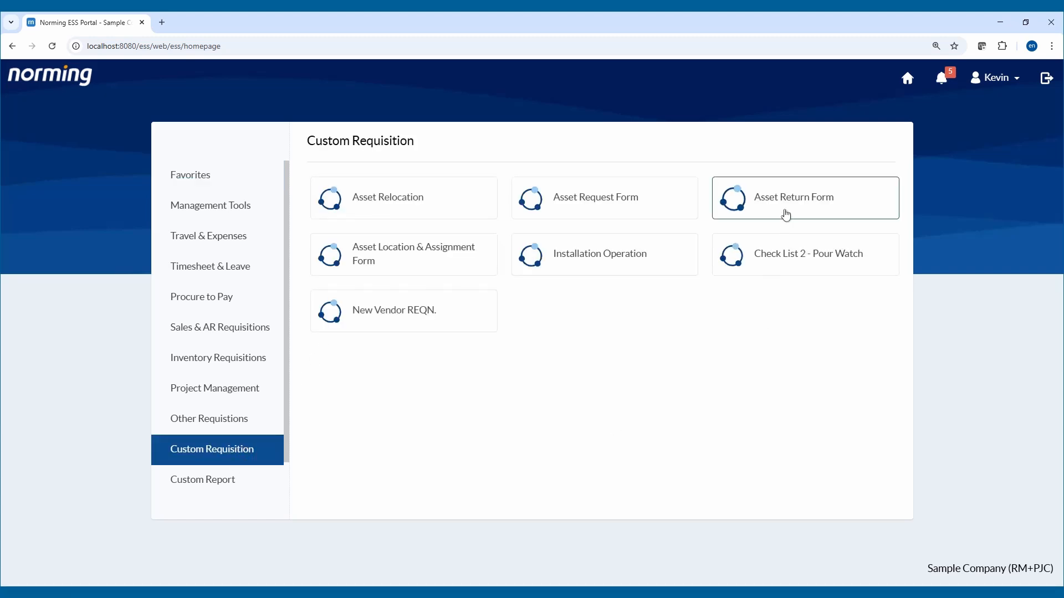
click(784, 215)
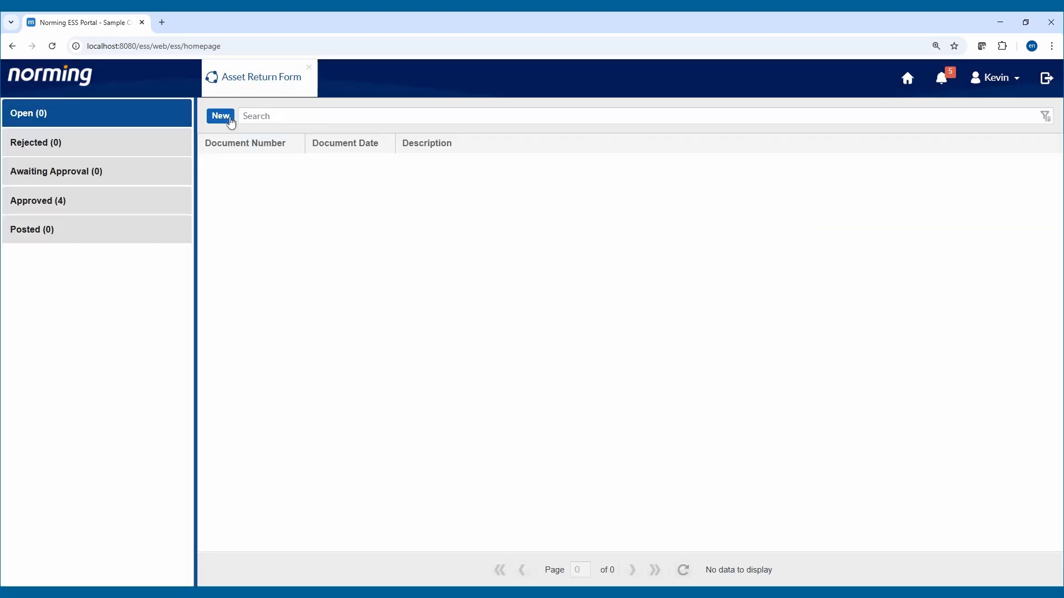
click(228, 117)
click(232, 123)
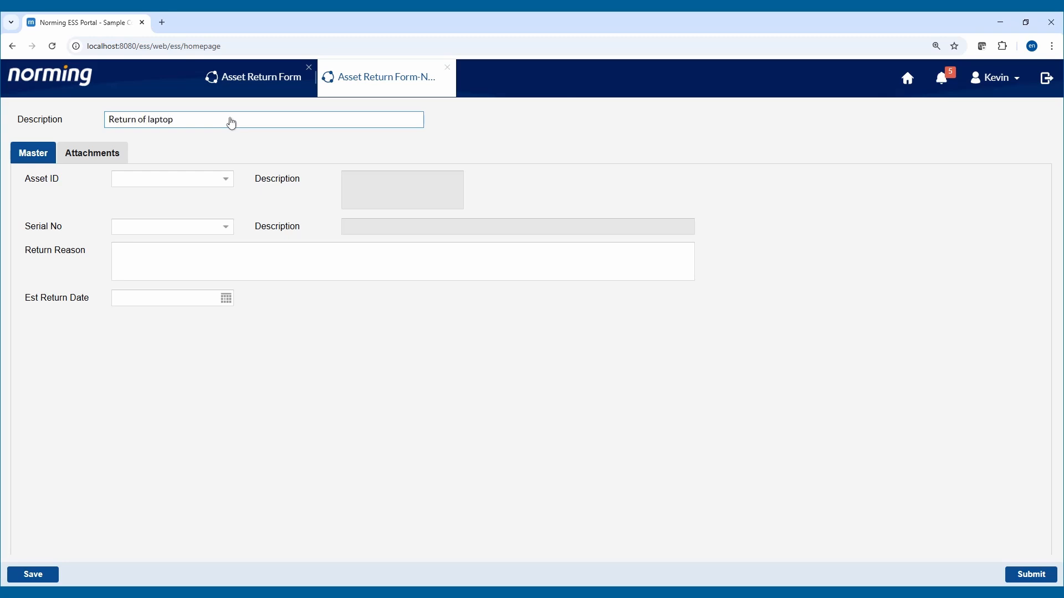
text(Return of laptop)
- Choose asset ADM-000001 (Lenovo Laptop) for the return and enter the return reason "Conference end"
click(227, 181)
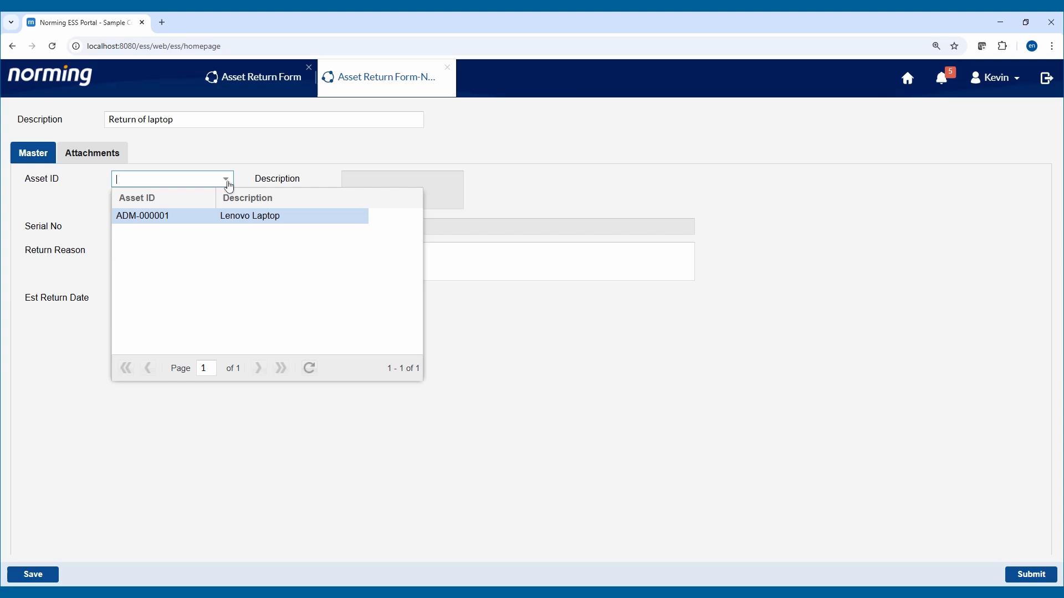
click(235, 216)
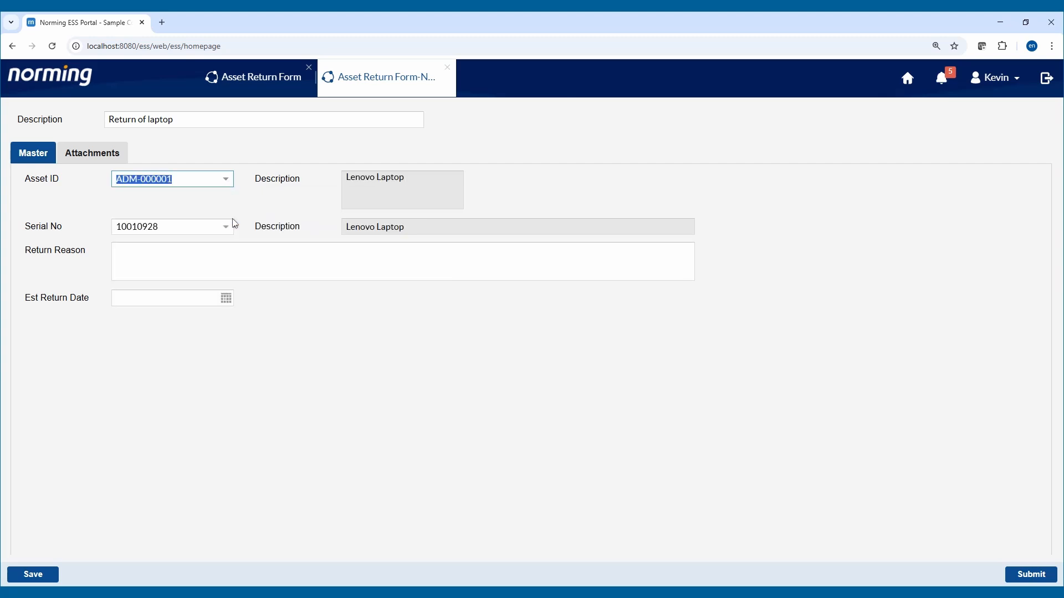
click(201, 255)
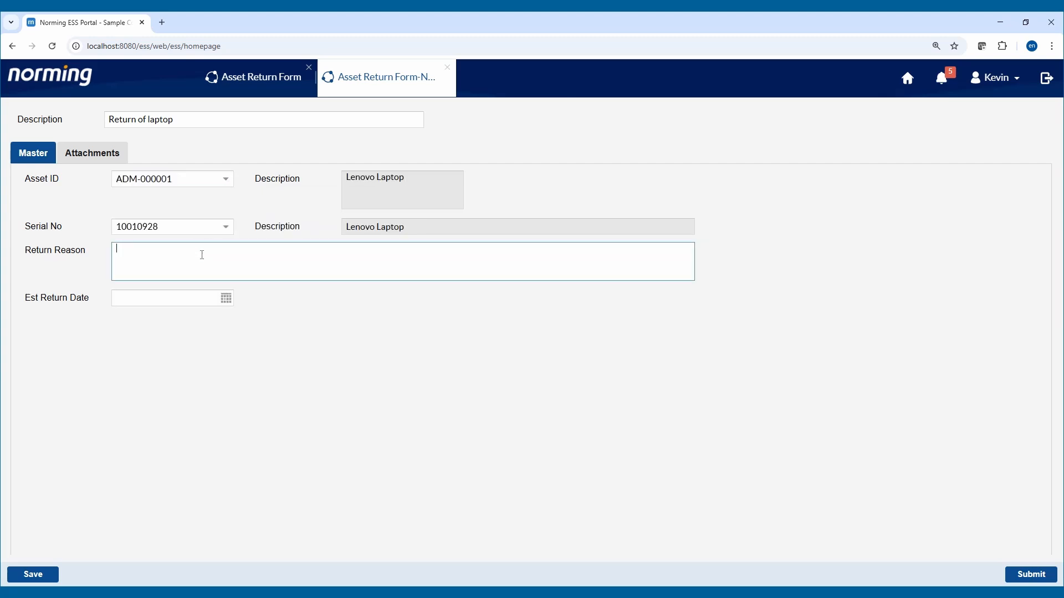
text(Conference end)
- Set the estimated return date to 05/12/2025 and submit the asset return form
click(219, 297)
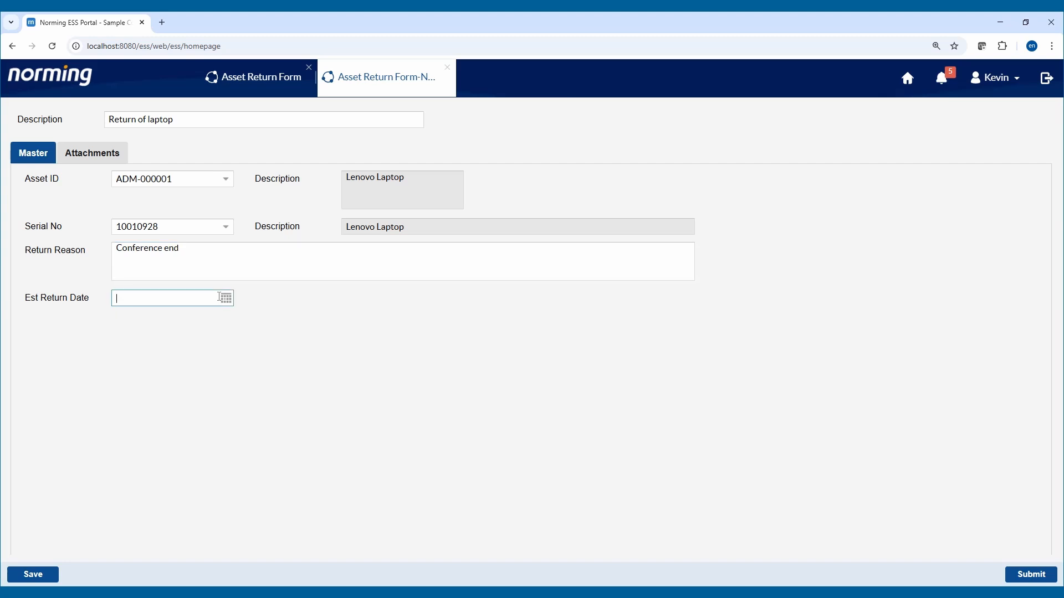
click(220, 298)
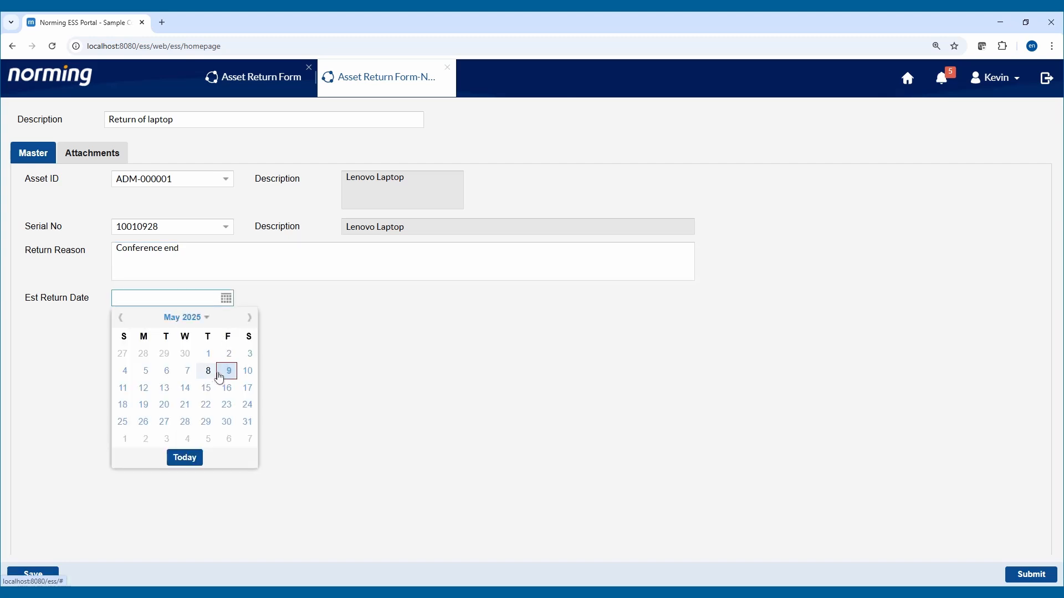
click(143, 388)
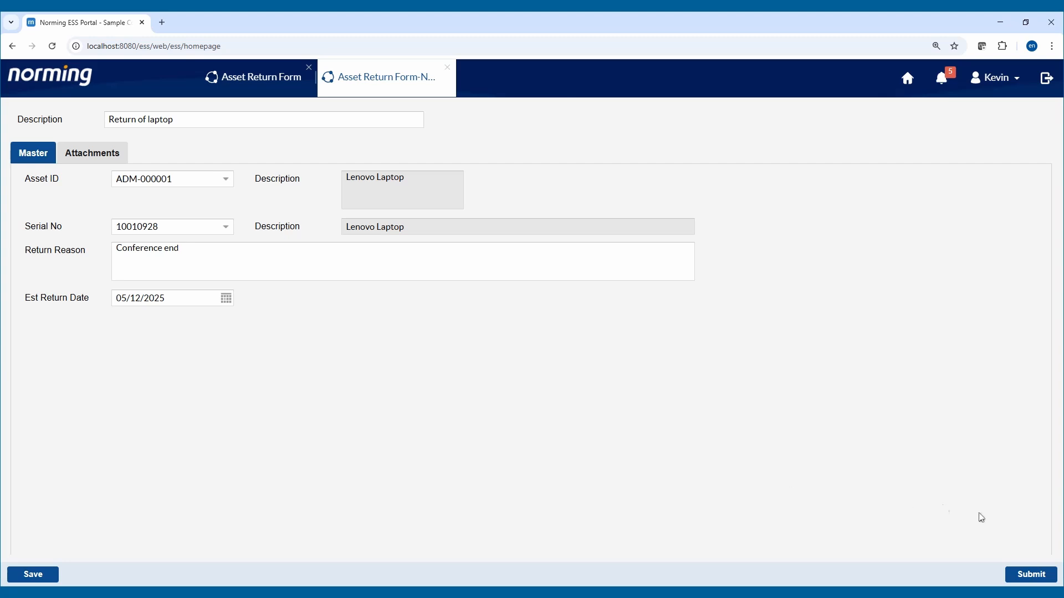
click(1032, 575)
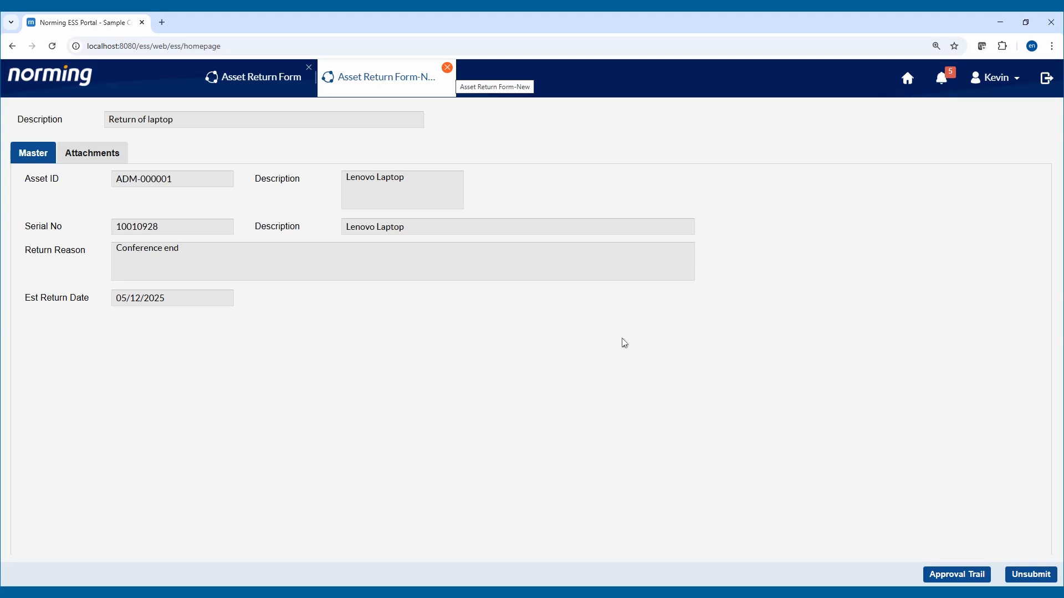
- Review the Approval Trail of the submitted return form, including the Category conditions in its Full Path
click(936, 574)
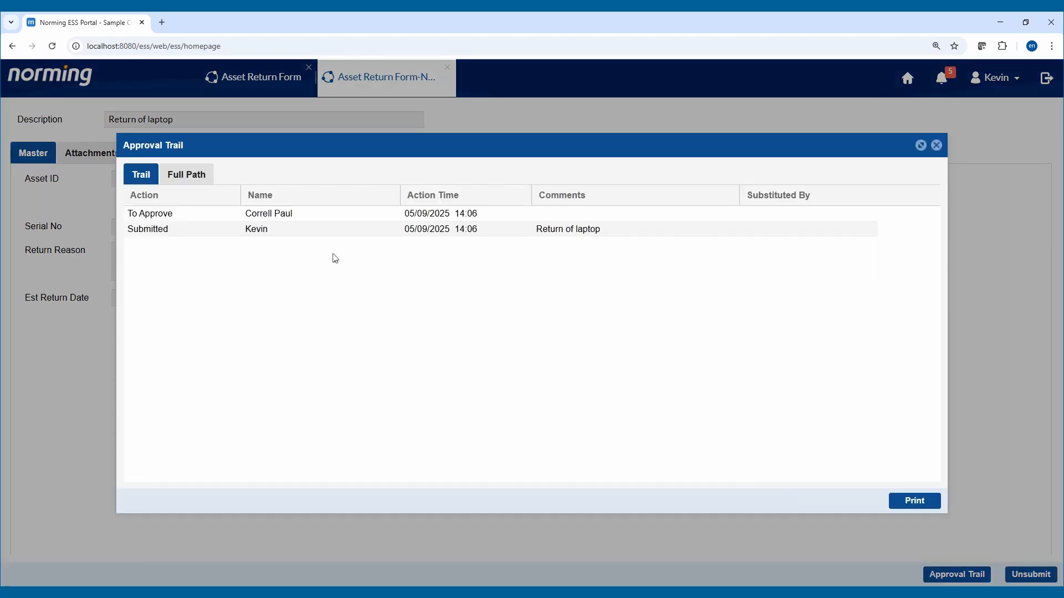
click(206, 178)
mouse_move(337, 301)
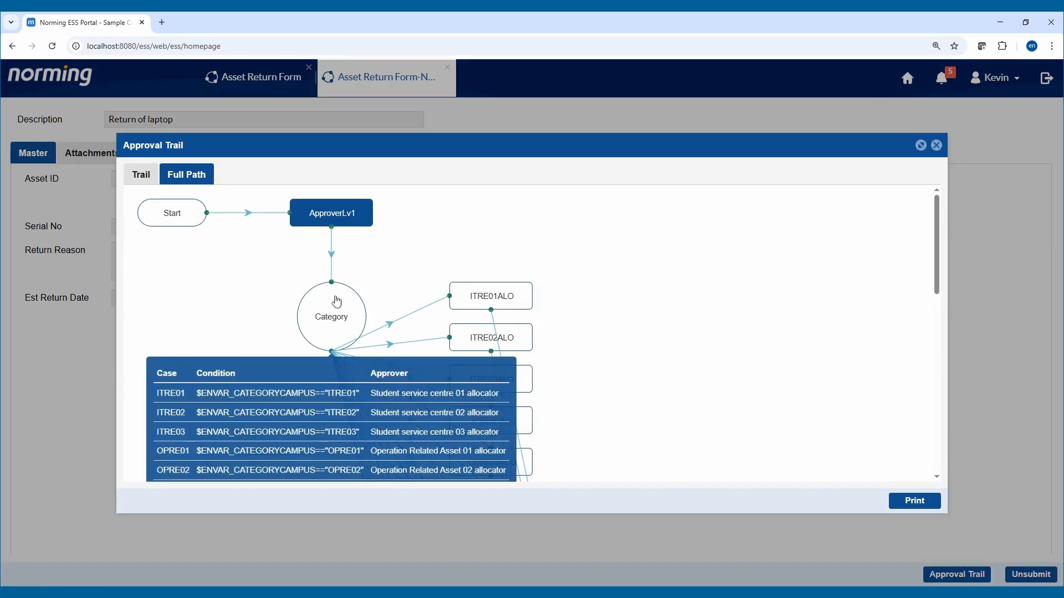
click(936, 147)
- Sign out of the requester account and sign in to the employee portal with the user ID MANAGER
click(1047, 78)
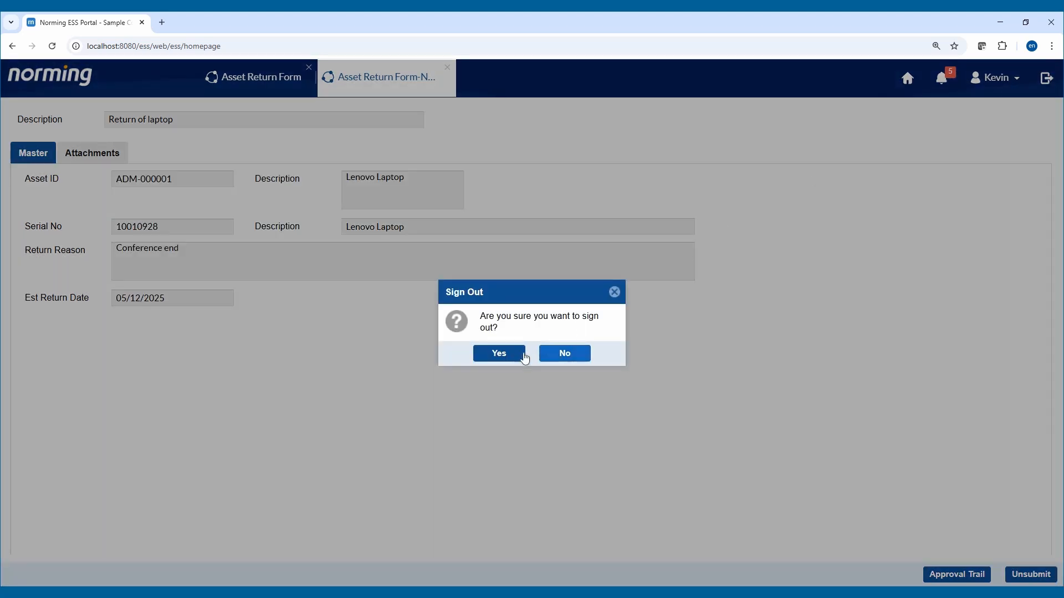
click(524, 357)
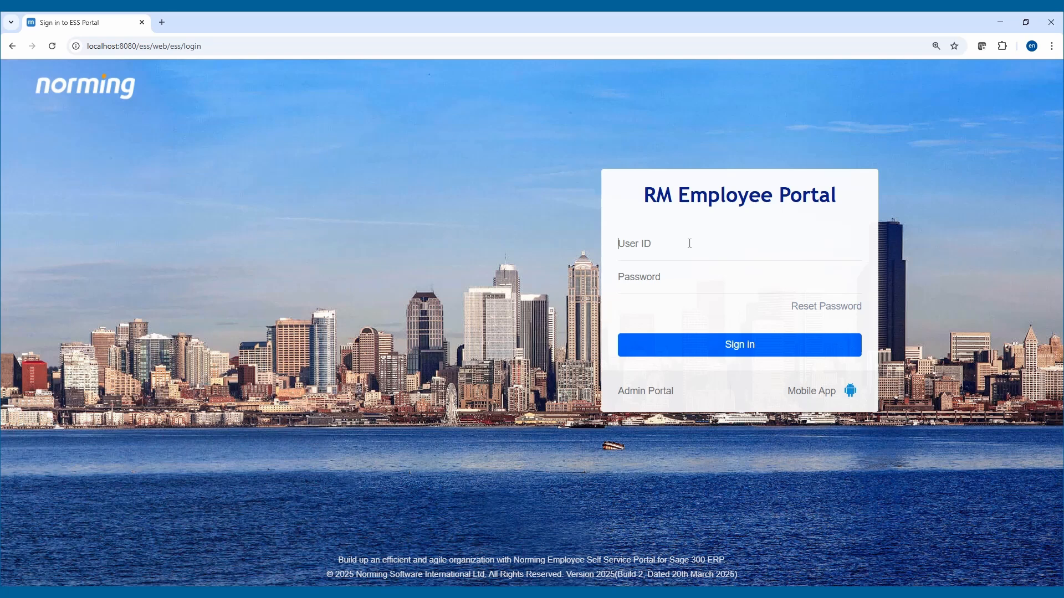
text(MANAGER)
key(Return)
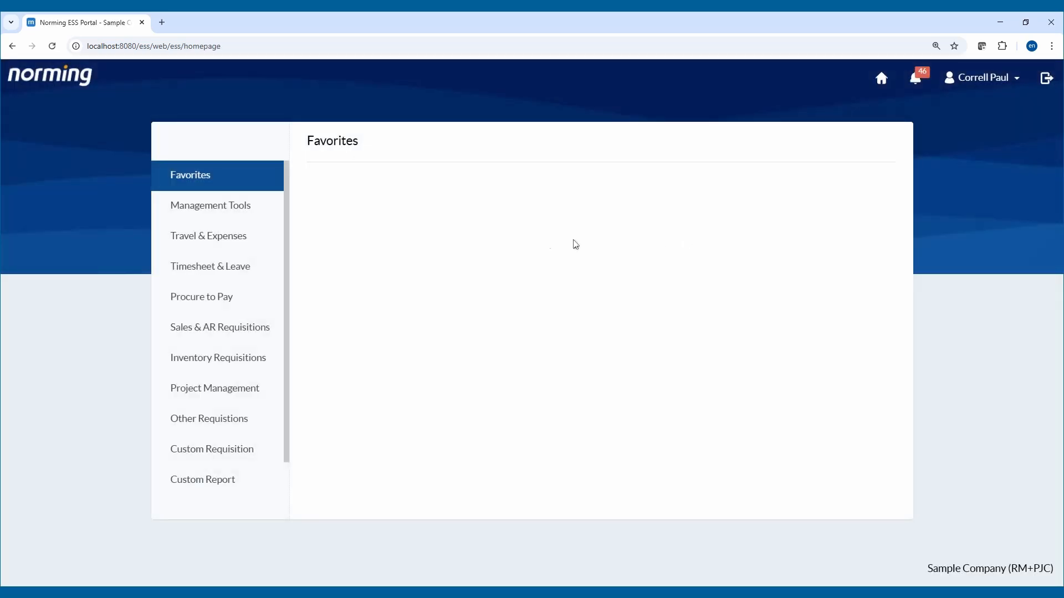
- Open the "Return of laptop" asset return form from the To Approve List and approve it with a blank comment
click(252, 216)
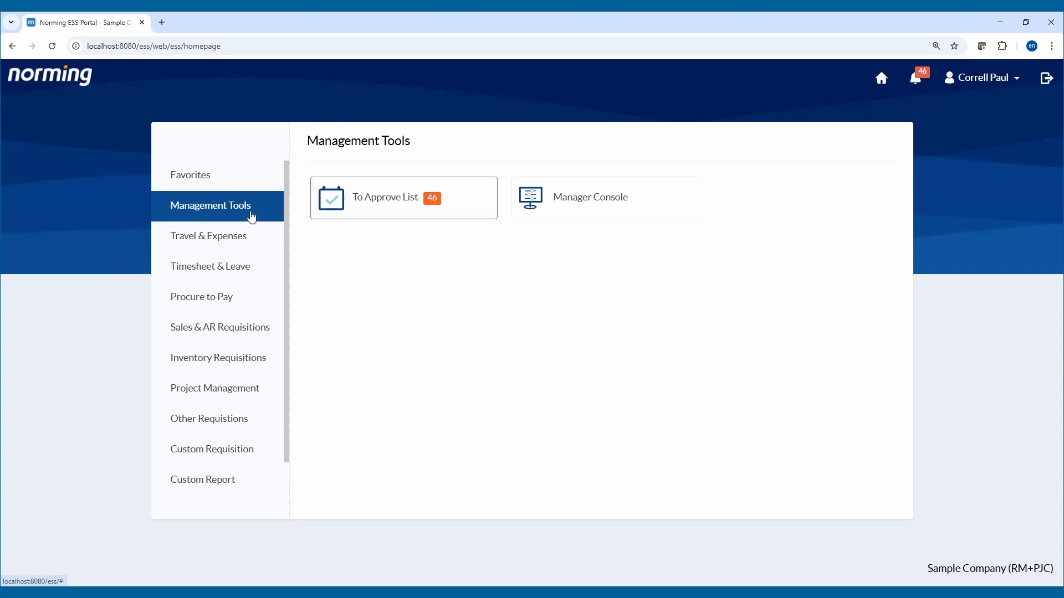
key(Return)
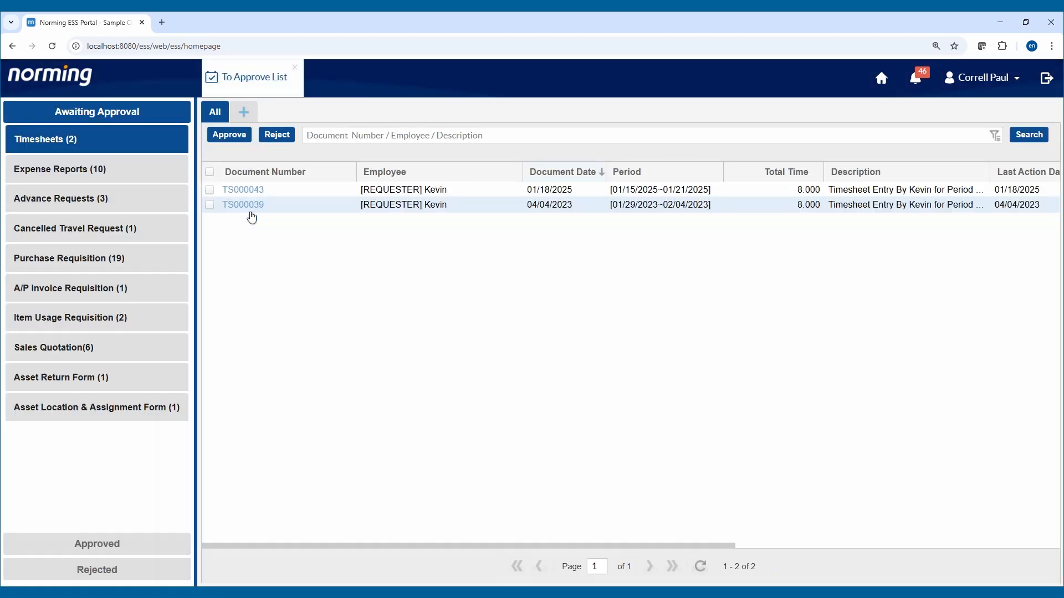
click(143, 379)
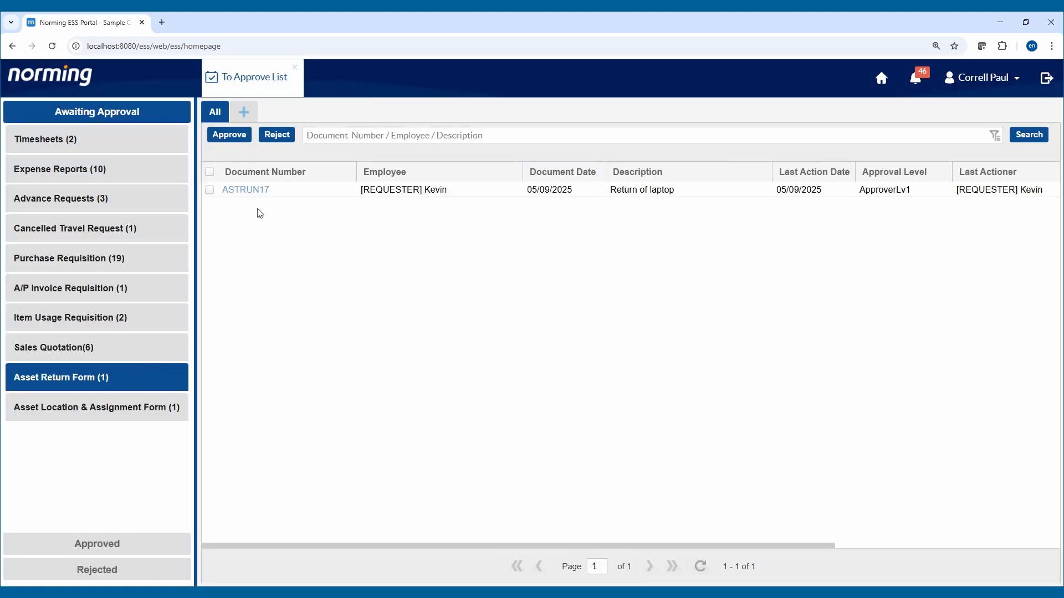
click(255, 191)
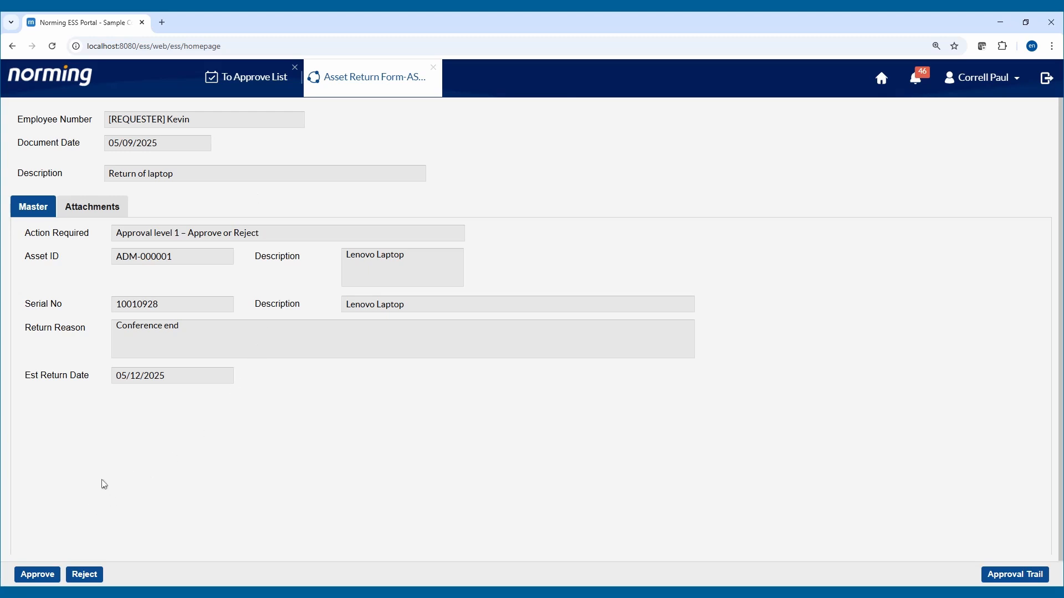
click(30, 575)
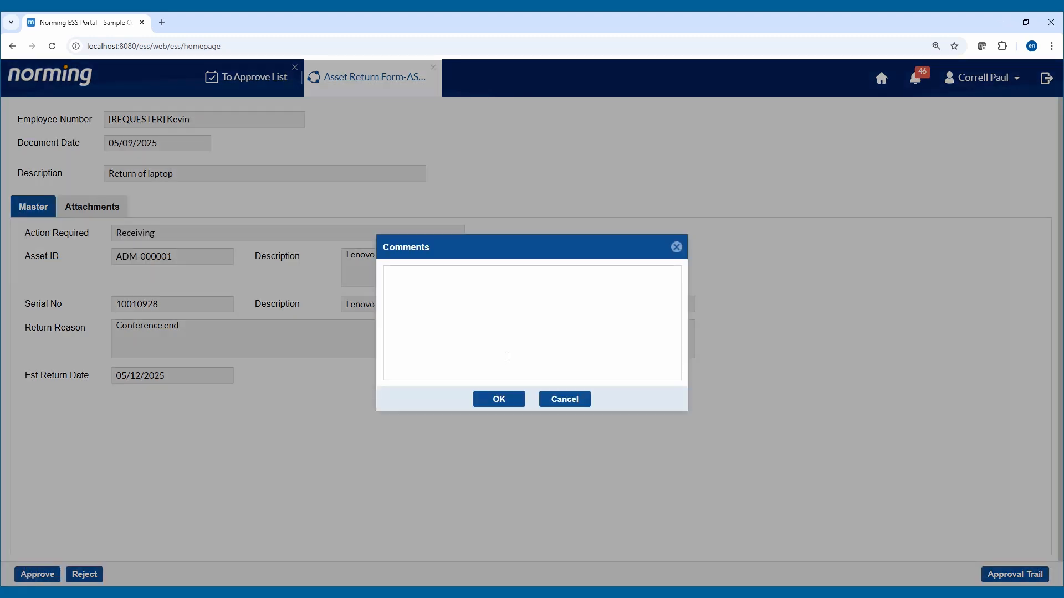
click(499, 399)
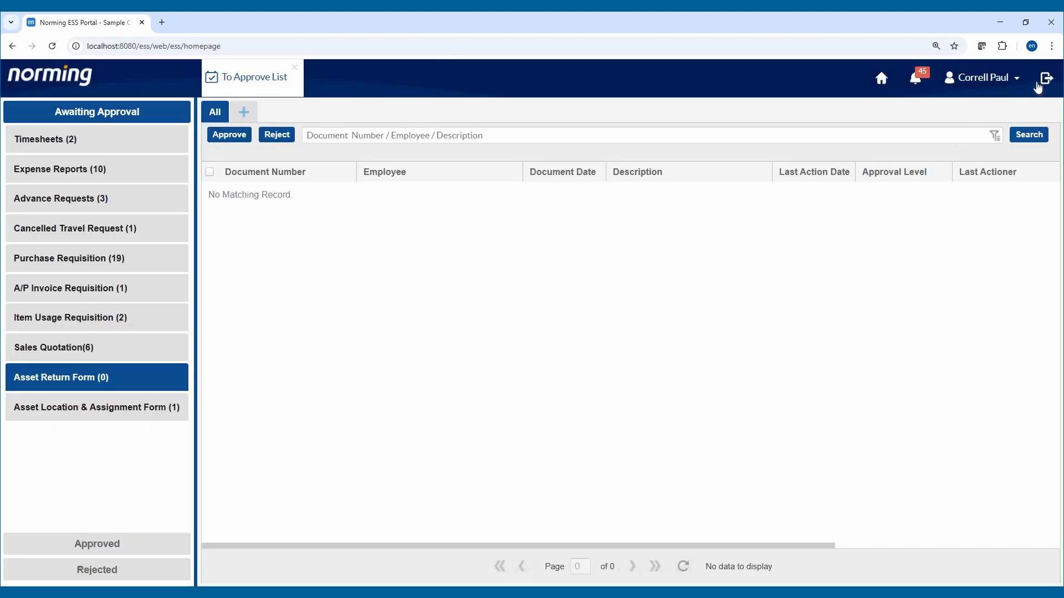
- Sign out of the manager account and sign in to the employee portal with the user ID STOREMGR
click(1045, 78)
click(499, 353)
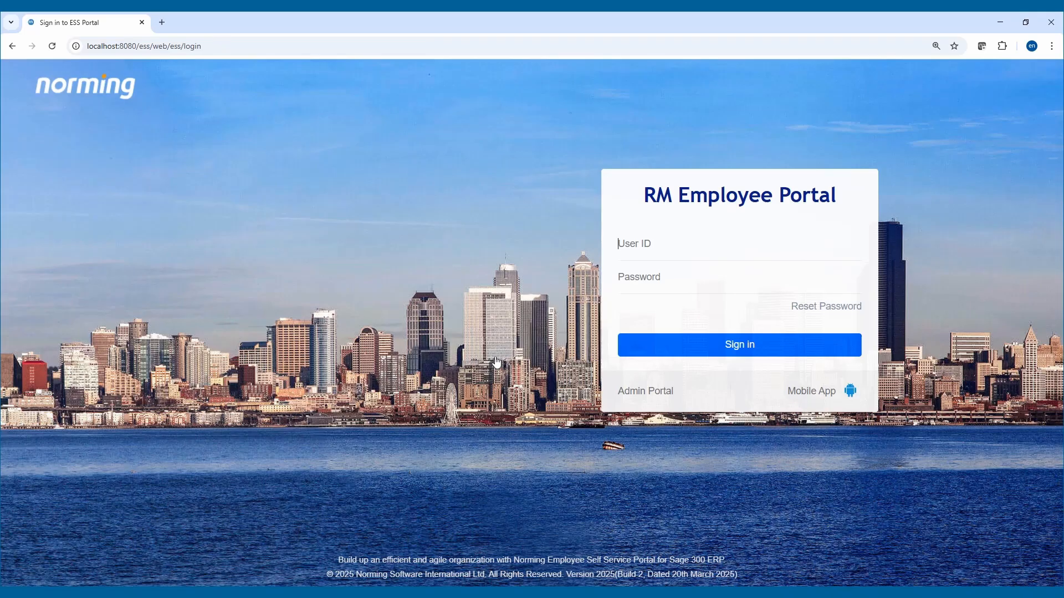
click(681, 247)
text(STOREMGR)
key(Return)
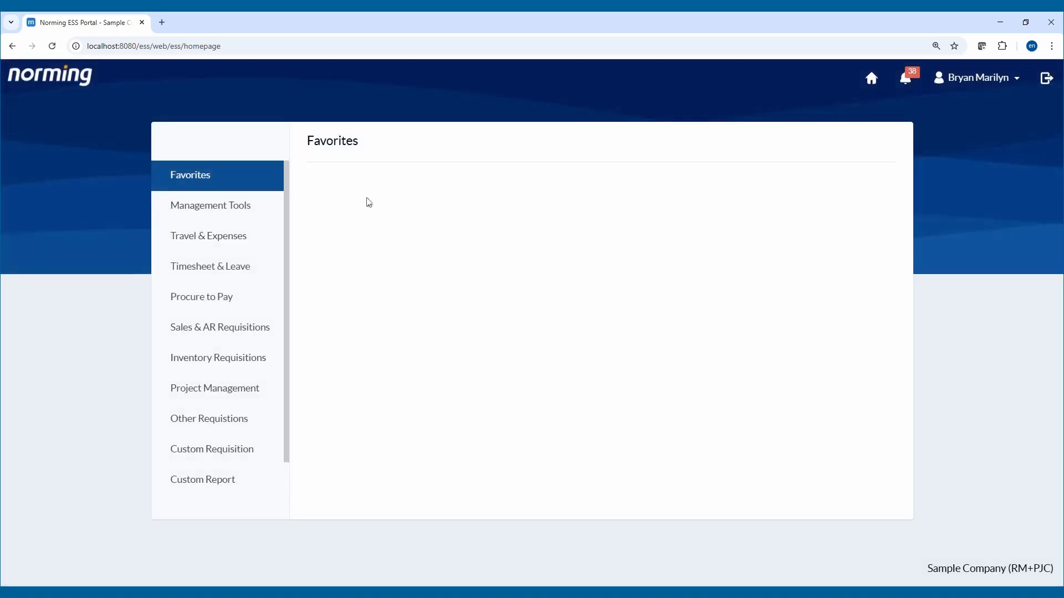
- Open the "Return of laptop" asset return form from the store manager's To Approve List
click(268, 206)
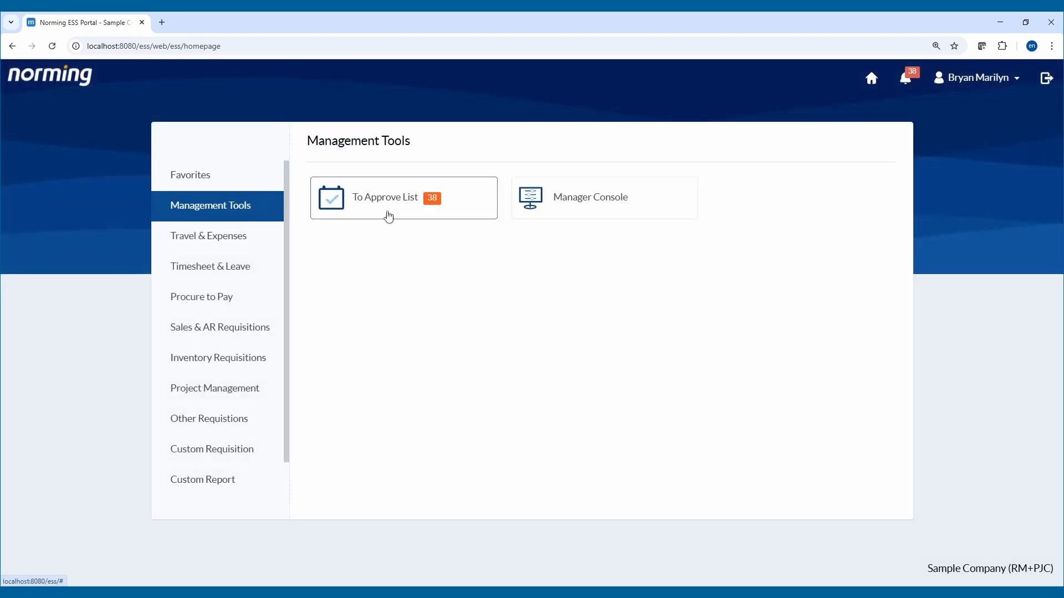
click(387, 216)
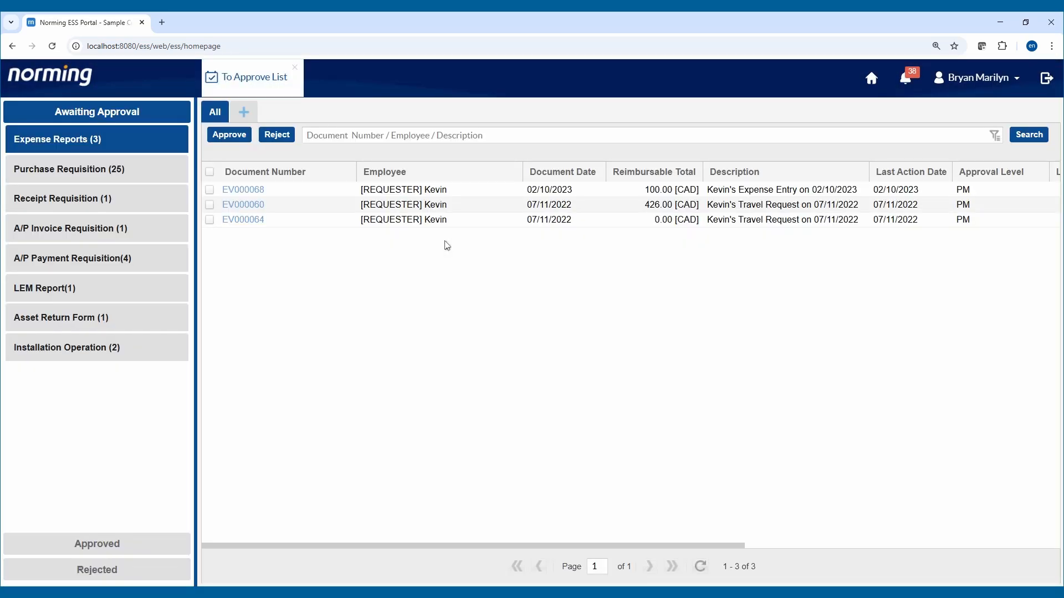
click(133, 315)
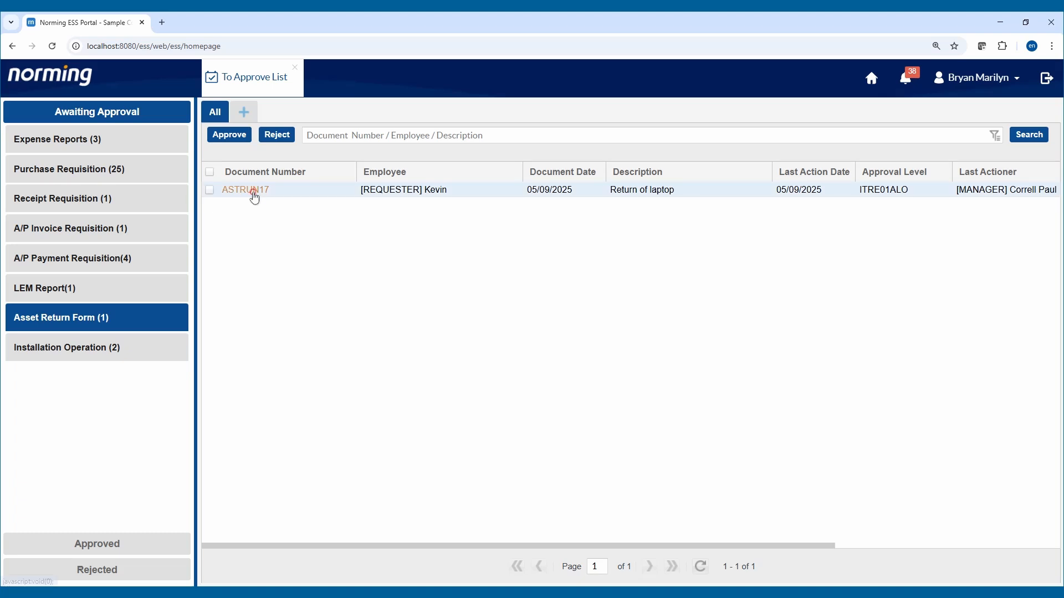
click(253, 192)
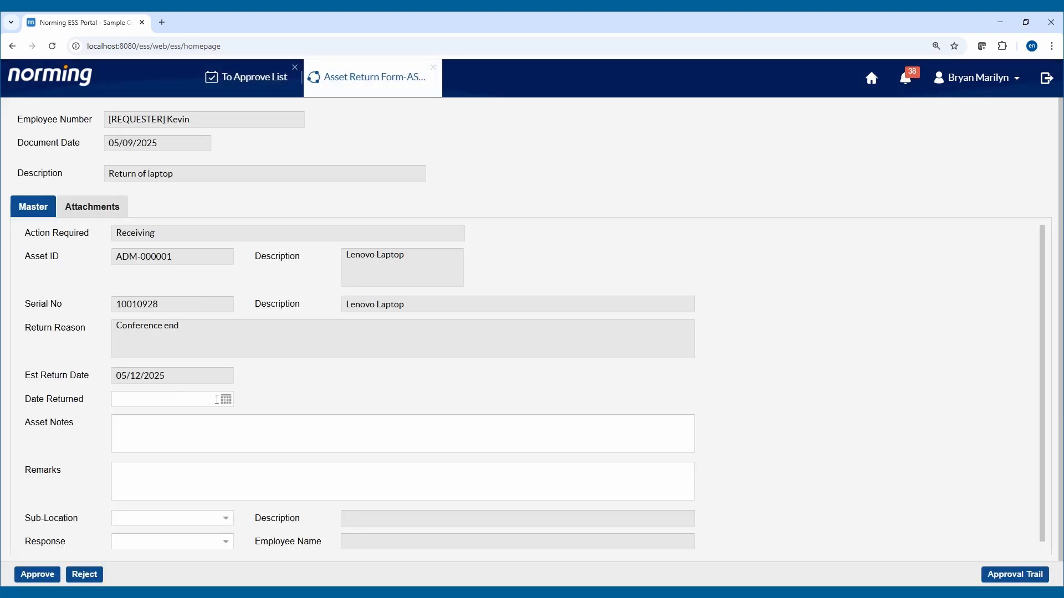
- Set the Date Returned of the laptop to 05/18/2025
click(226, 399)
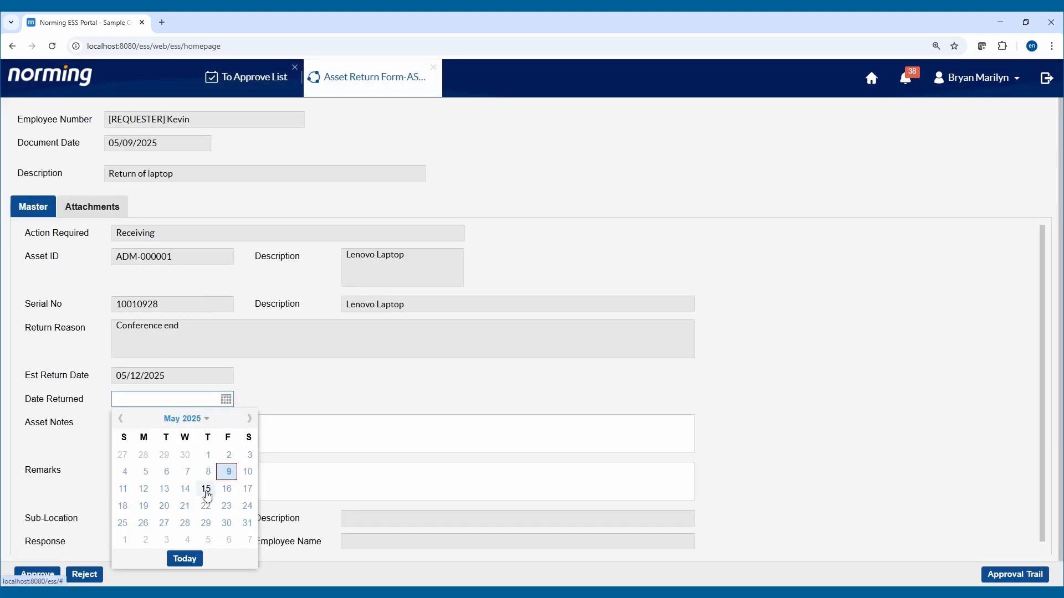
click(123, 506)
click(224, 450)
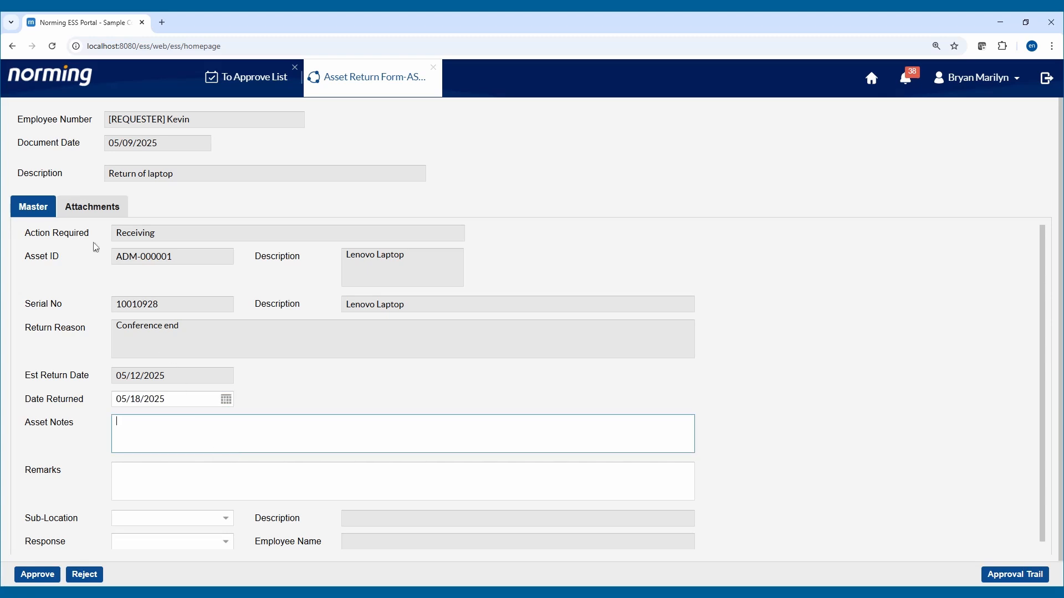
click(106, 200)
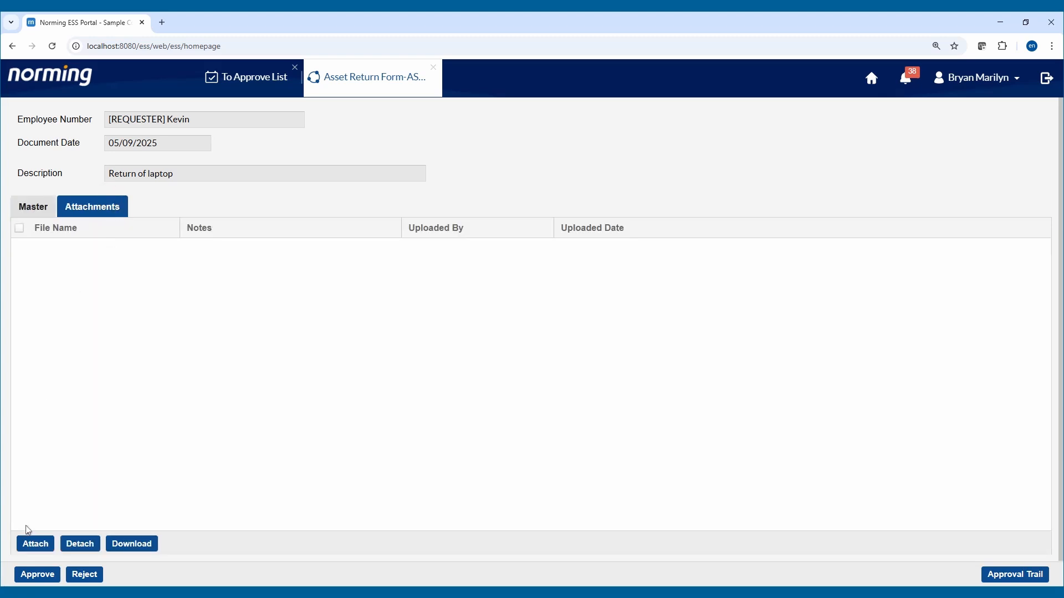
click(34, 543)
click(488, 439)
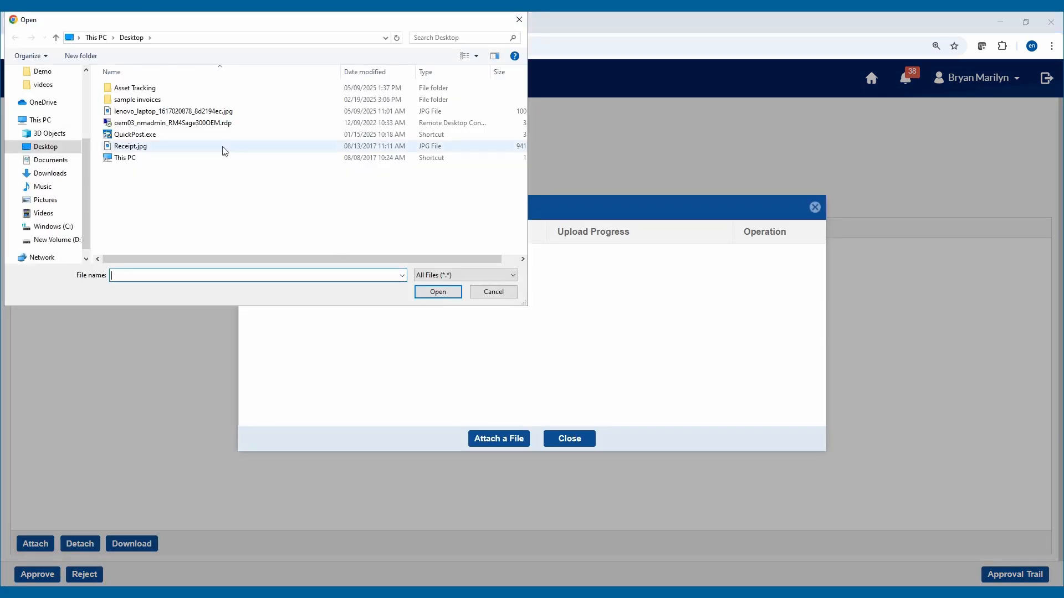
double_click(202, 111)
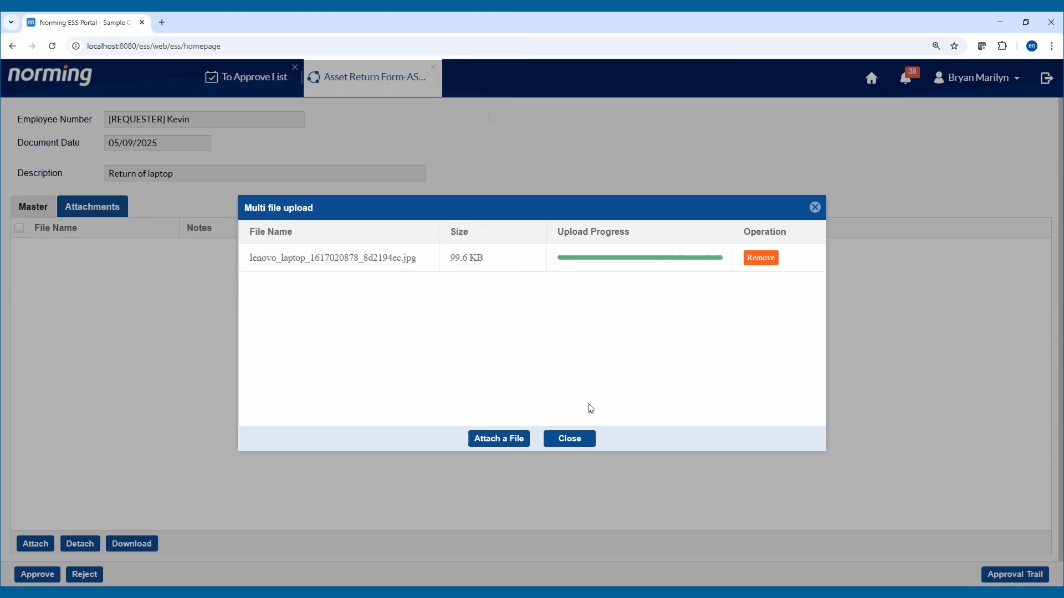
click(587, 439)
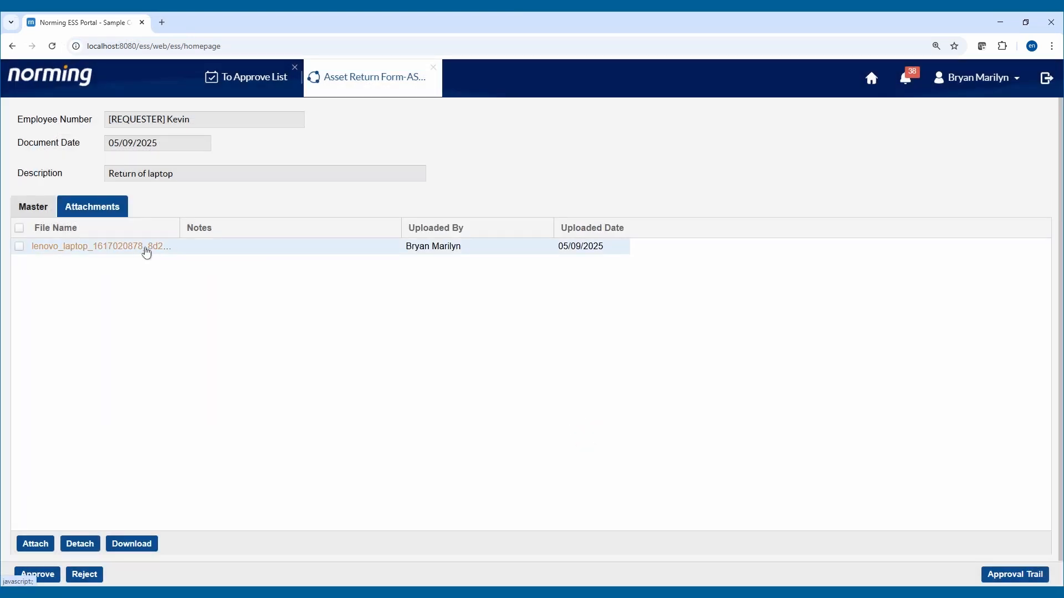
- View the attached laptop image and return to the Master details of the asset return form
click(146, 253)
click(105, 25)
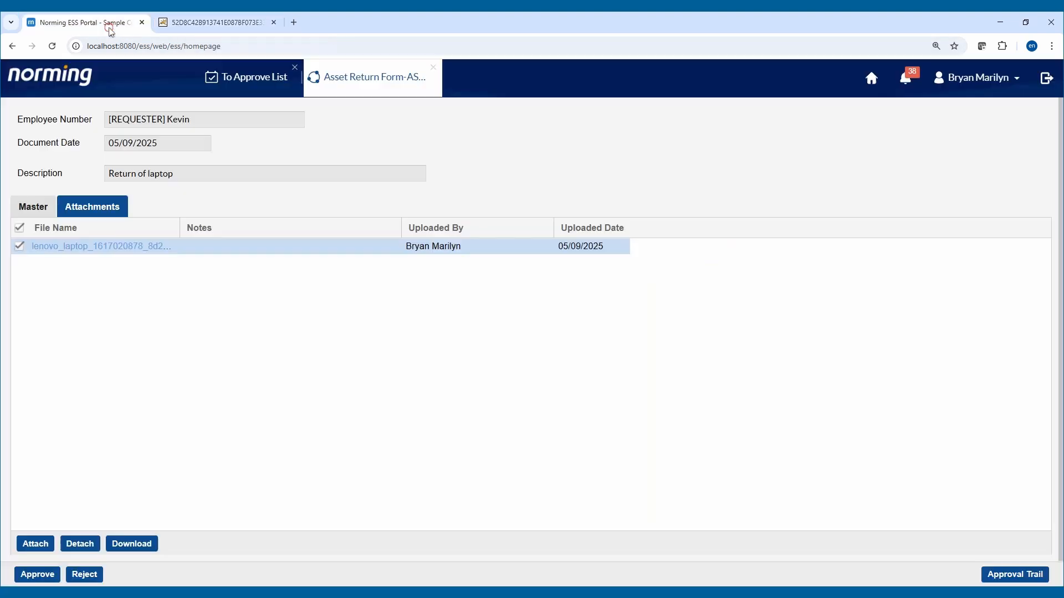
click(40, 207)
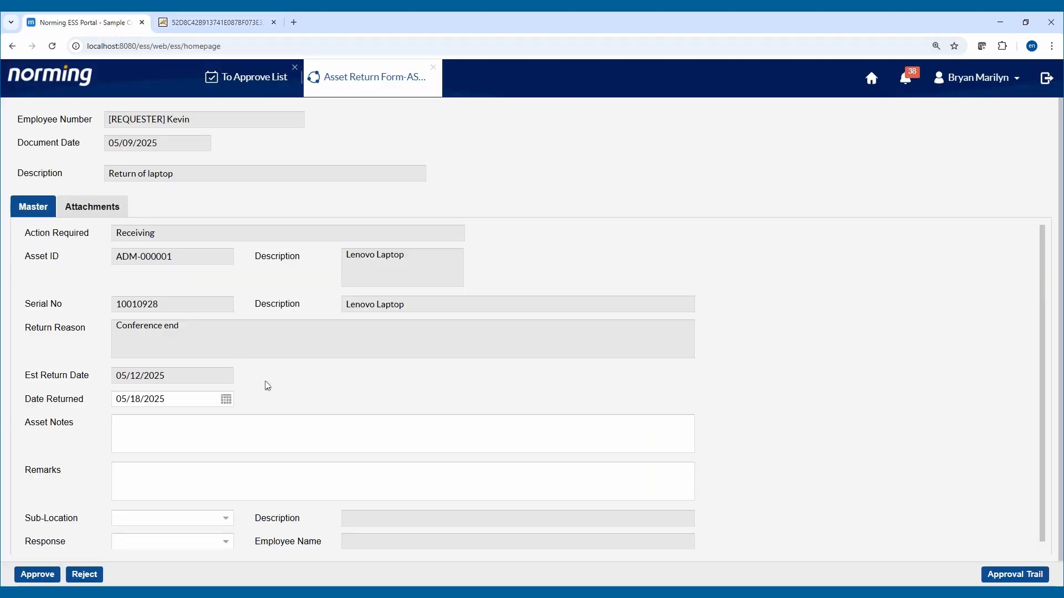
- Enter "No damage. checked" as the Asset Notes of the laptop return form
scroll(264, 385, down, 1)
click(231, 422)
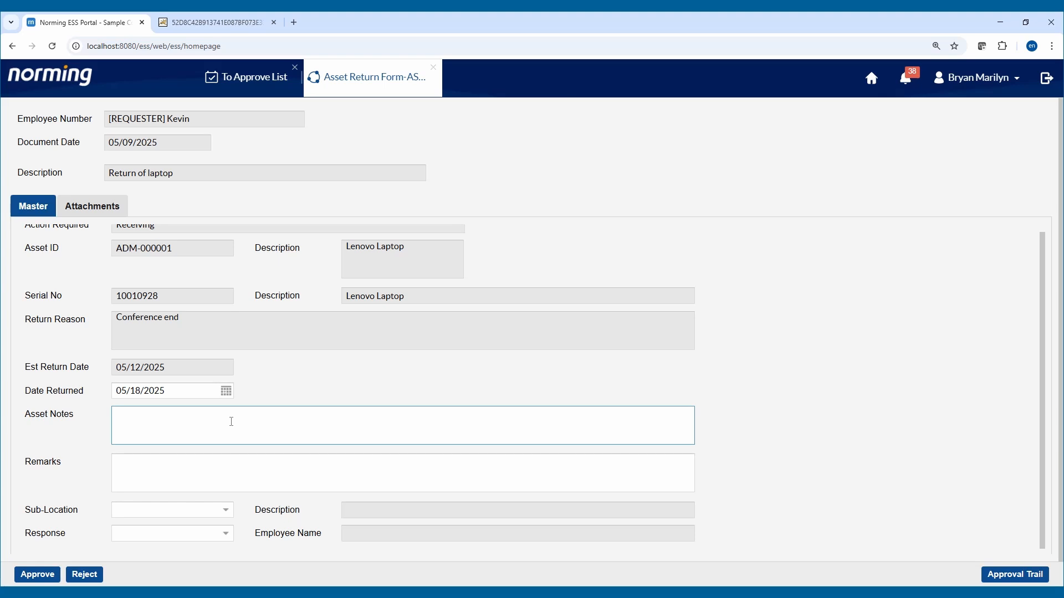
text(No damage. checked)
- Set the return form's Sub-Location to BUILDING1 and its Response to REQUESTER
click(227, 511)
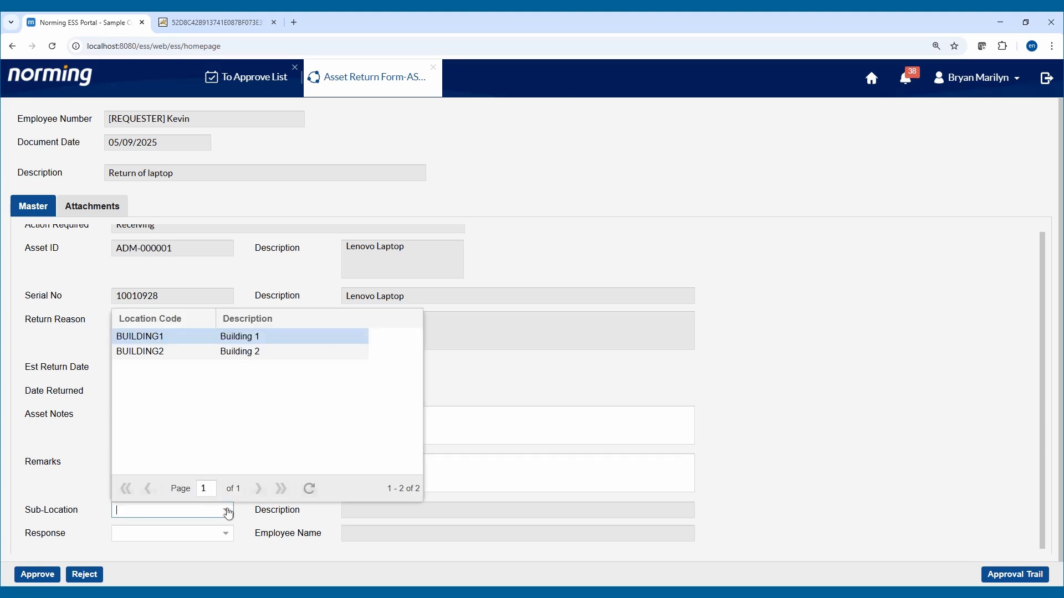
click(259, 338)
click(226, 534)
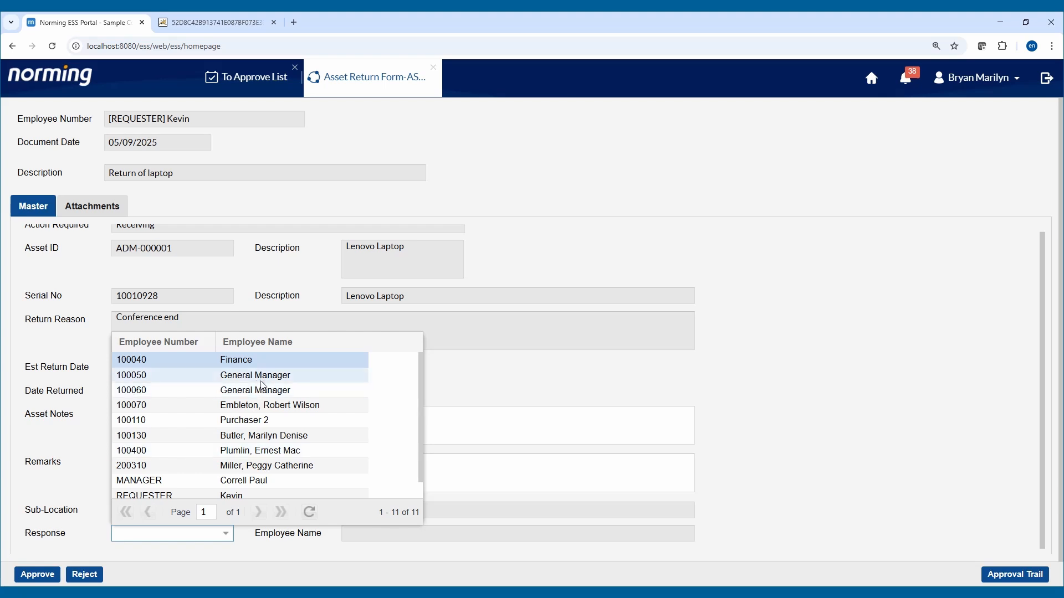
click(220, 496)
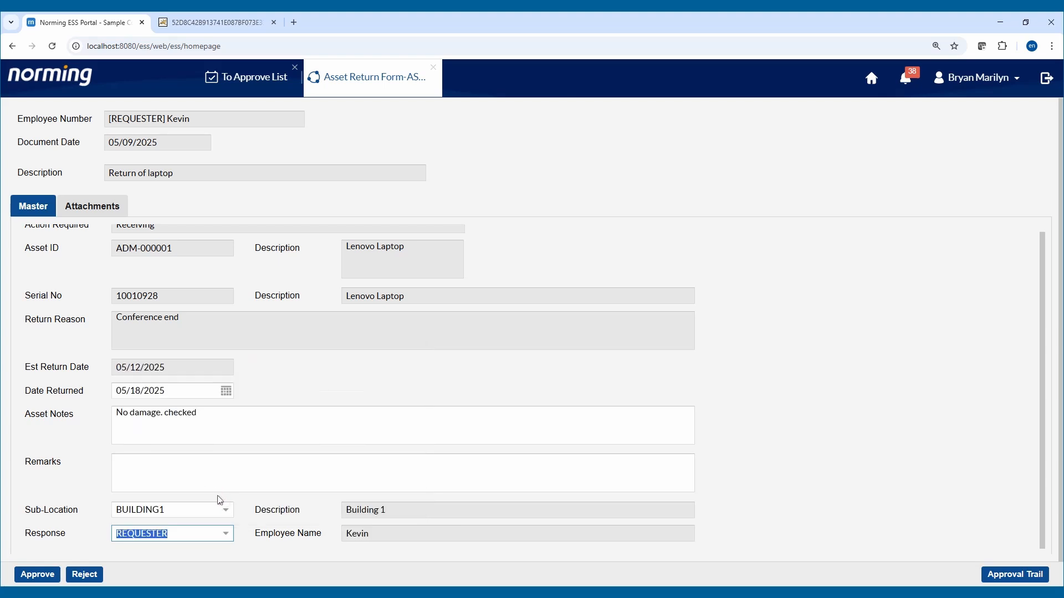
click(433, 462)
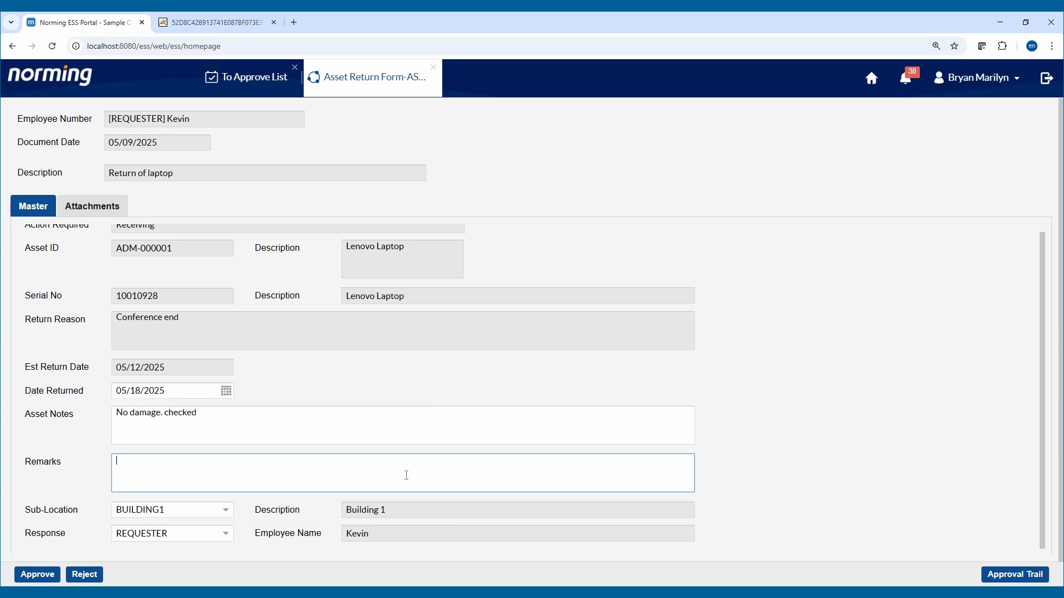
- Approve the laptop's asset return form with the comment "received"
click(45, 572)
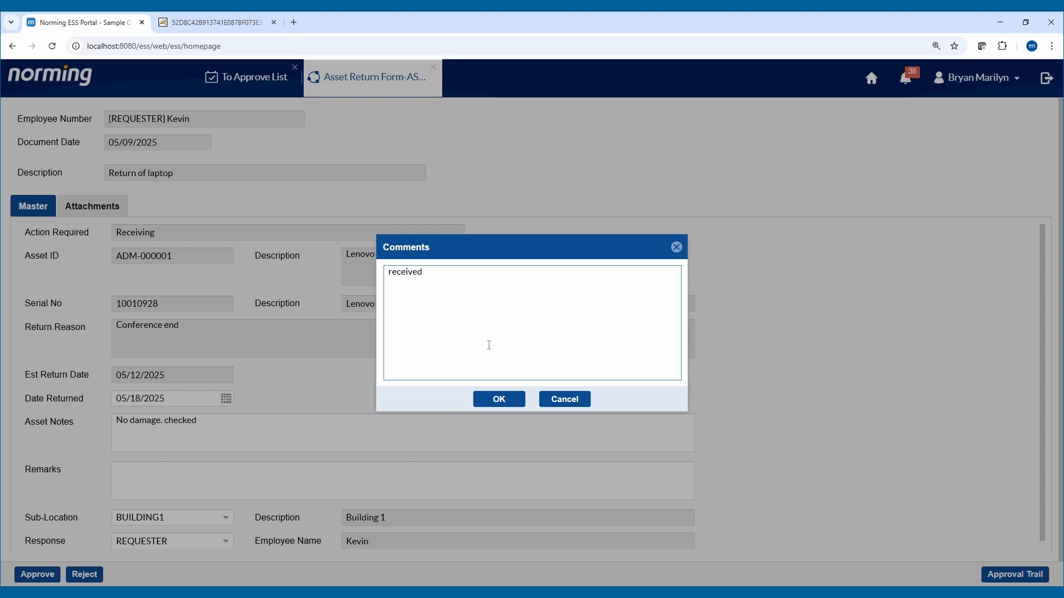
click(491, 402)
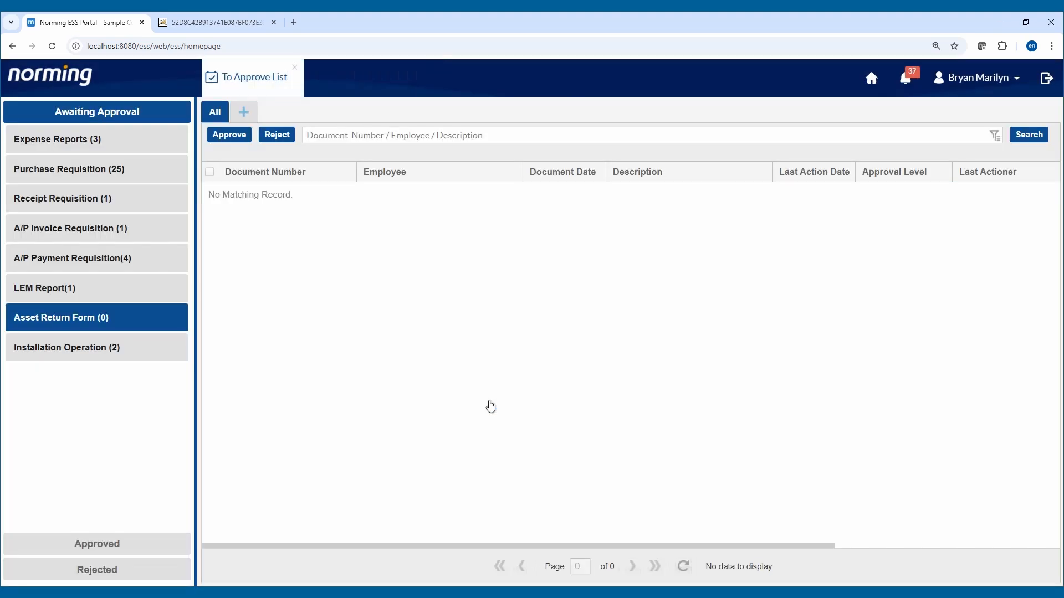
- Open the newly approved "Return of laptop" form from the approved asset return forms and review its approval trail
click(109, 548)
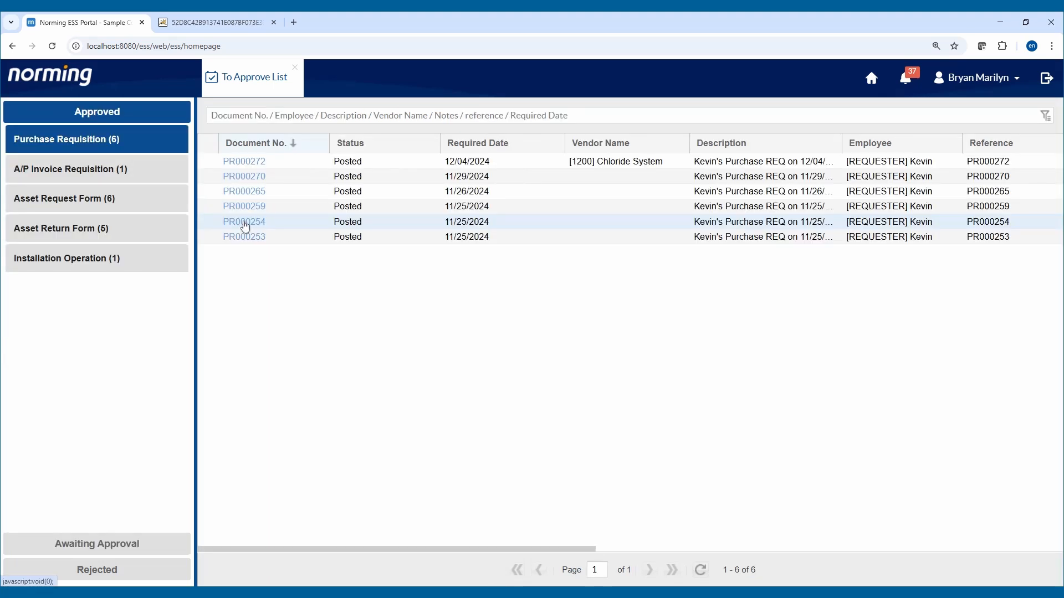
click(149, 237)
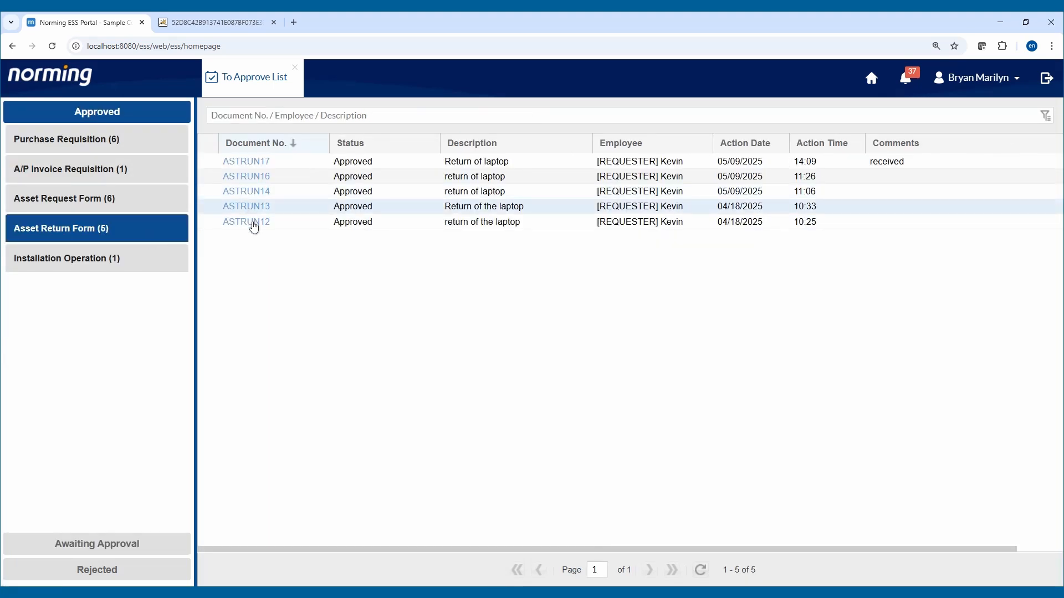
click(255, 161)
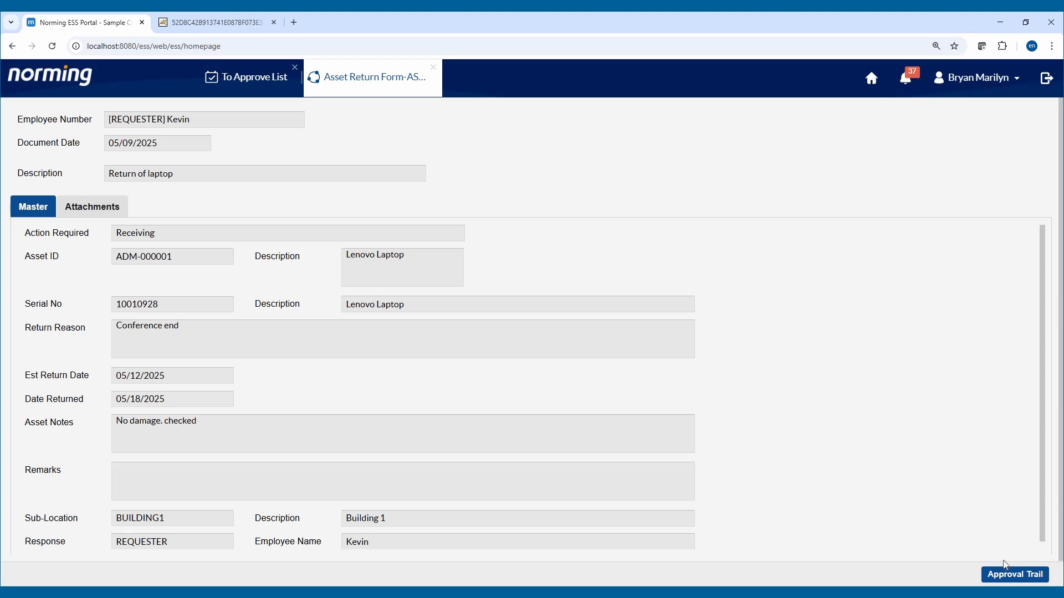
click(1006, 572)
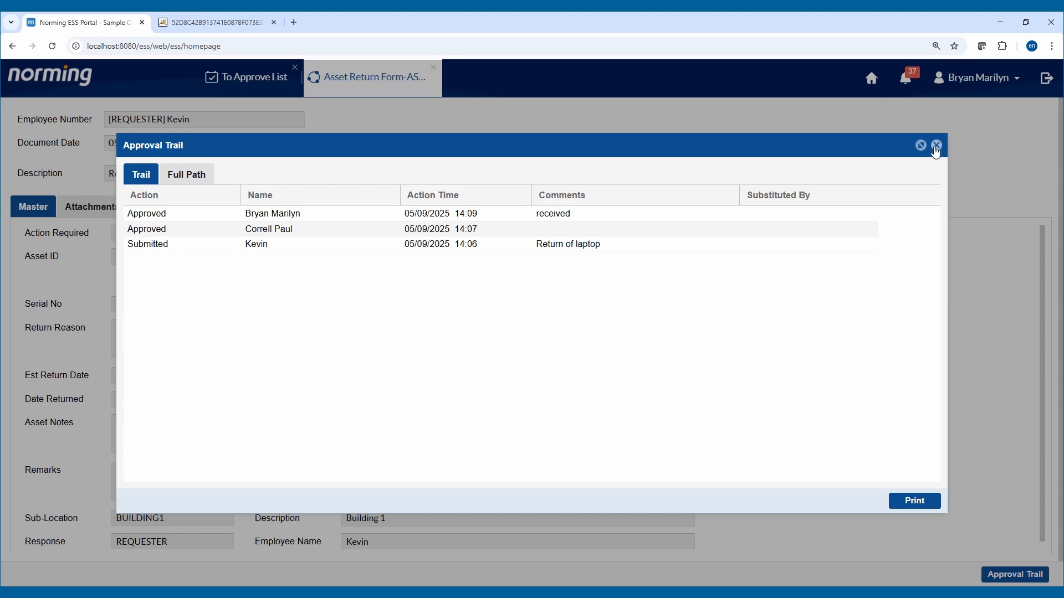
click(936, 146)
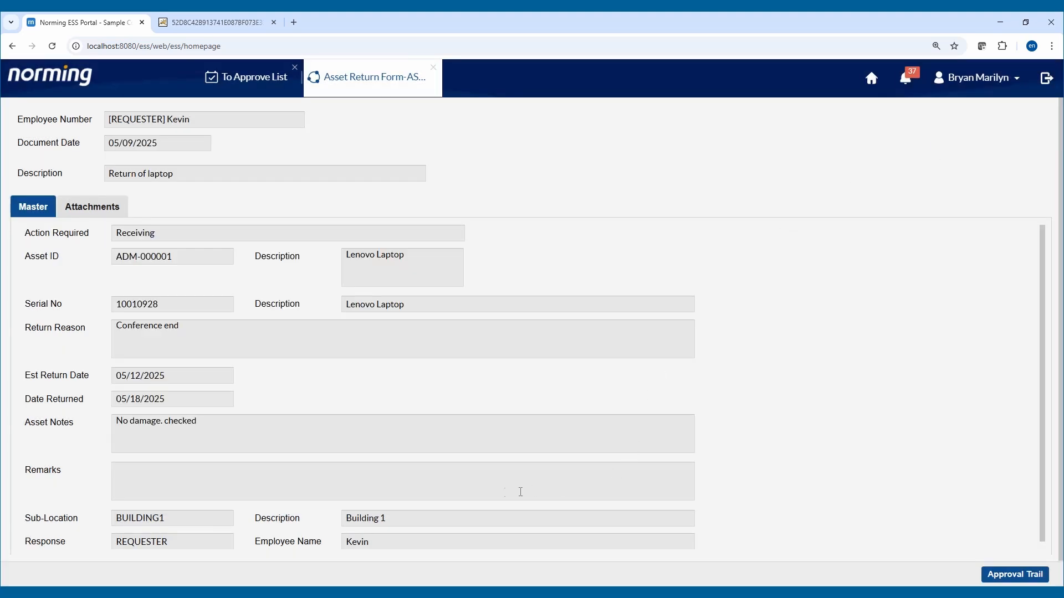
- Switch to Sage 300, look up asset ADM-000001 in the A/M Asset Register and view its optional fields
click(311, 591)
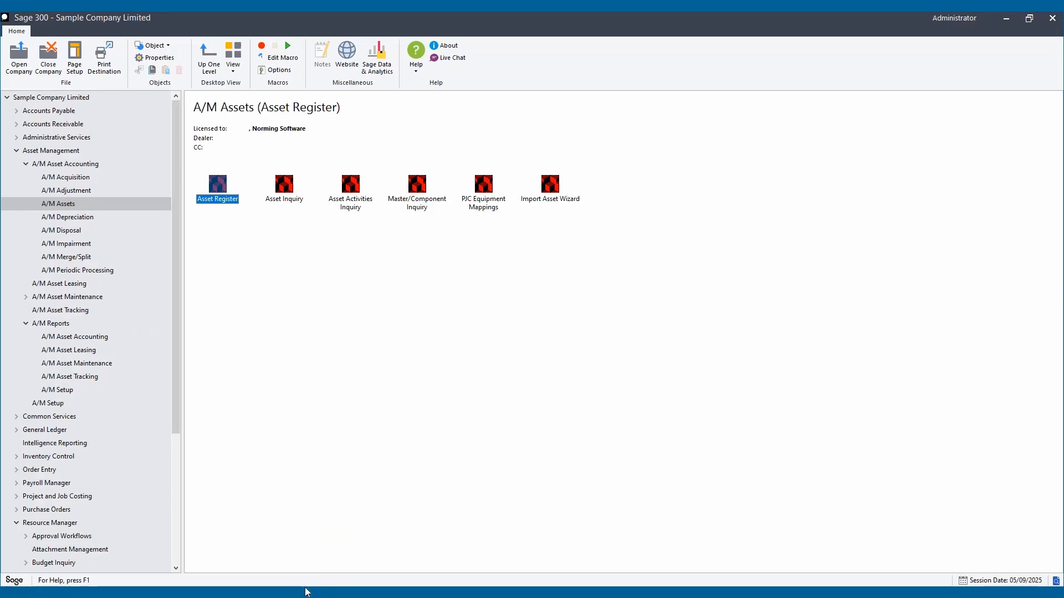
double_click(228, 198)
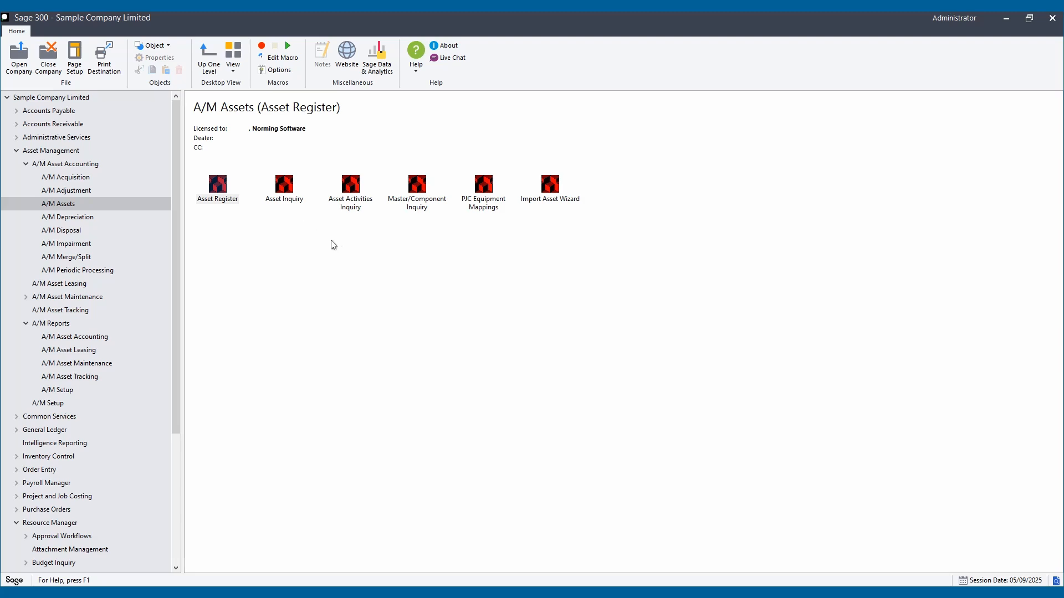
click(1006, 18)
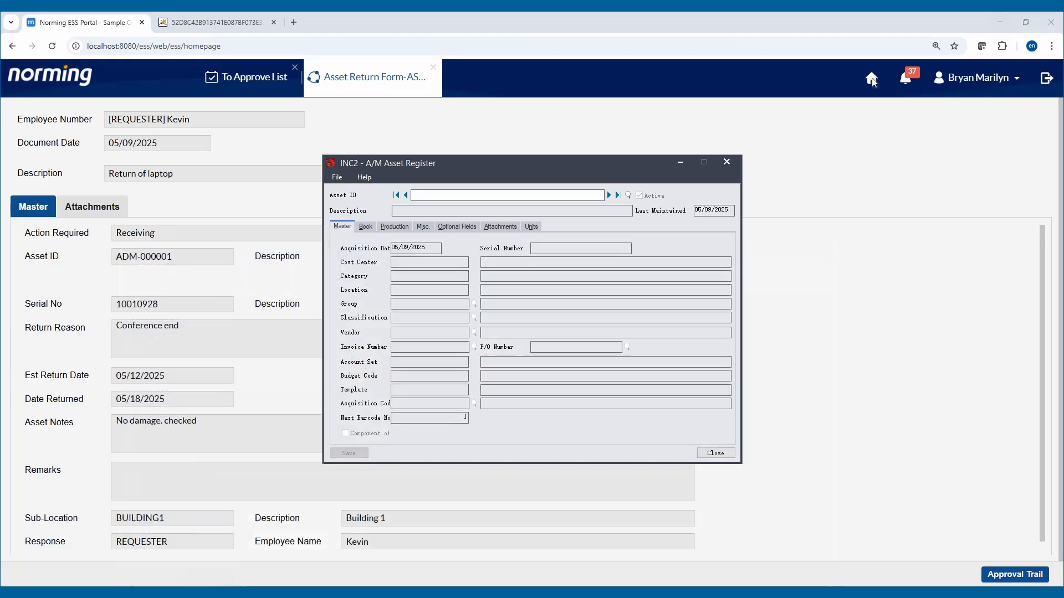
click(608, 195)
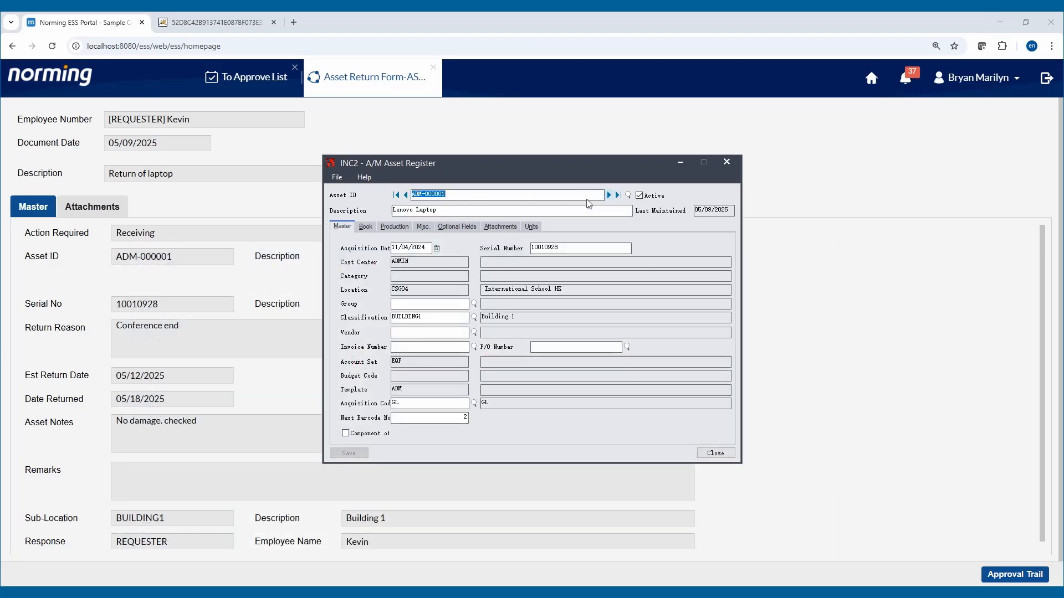
click(473, 228)
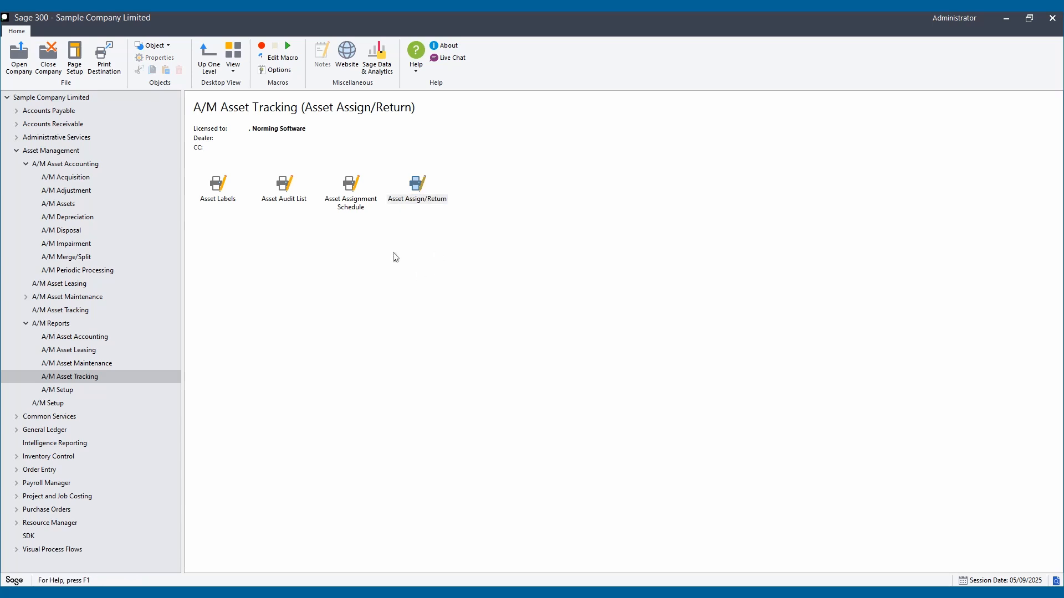
- Print the Asset Assign/Return history report from A/M Asset Tracking with the preset date and asset ranges
click(448, 353)
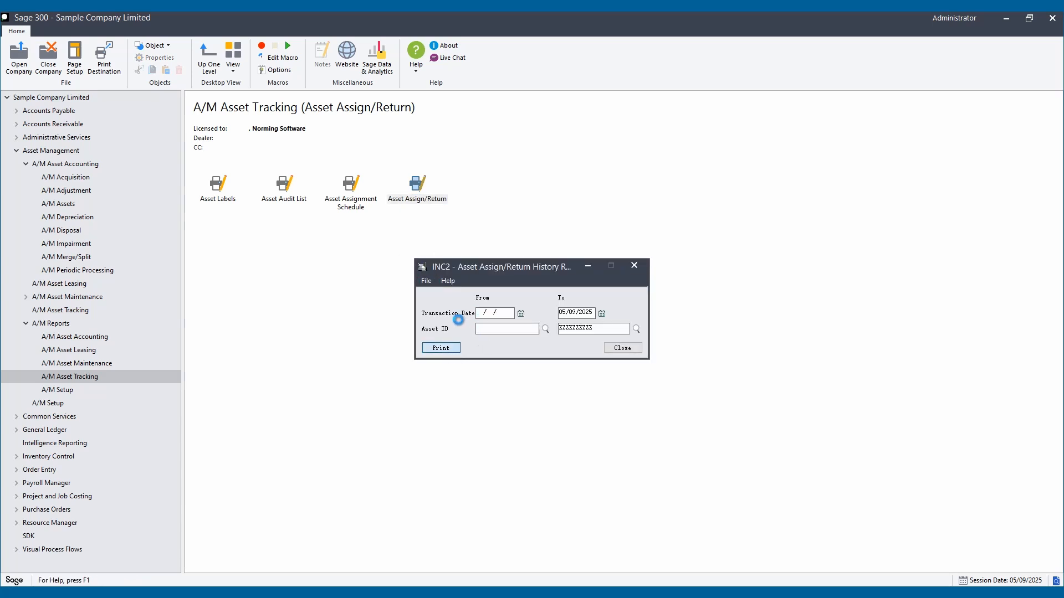